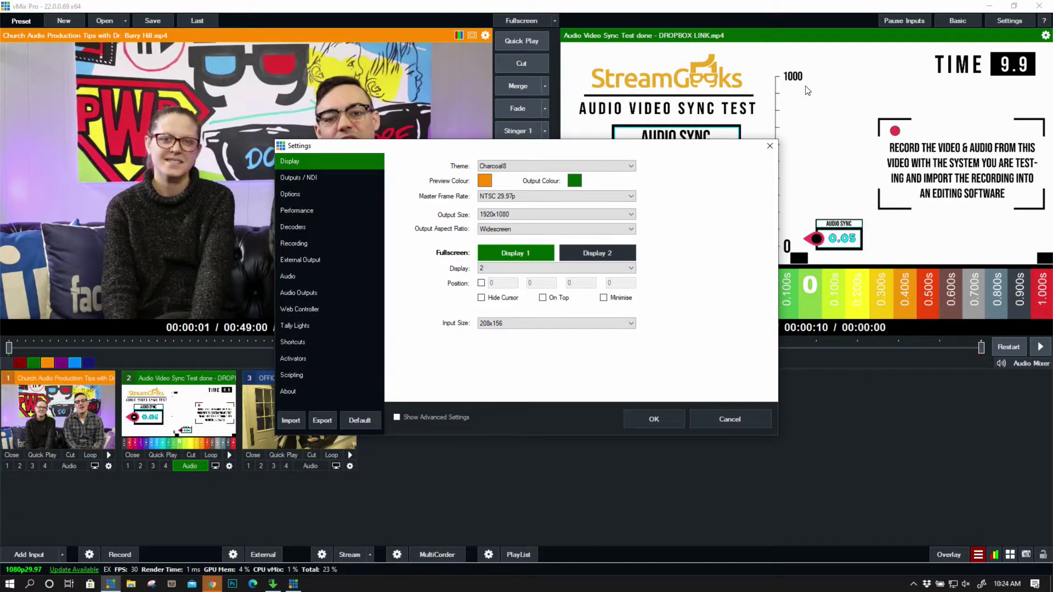
{"action": "left_click", "coordinate": [330, 310]}
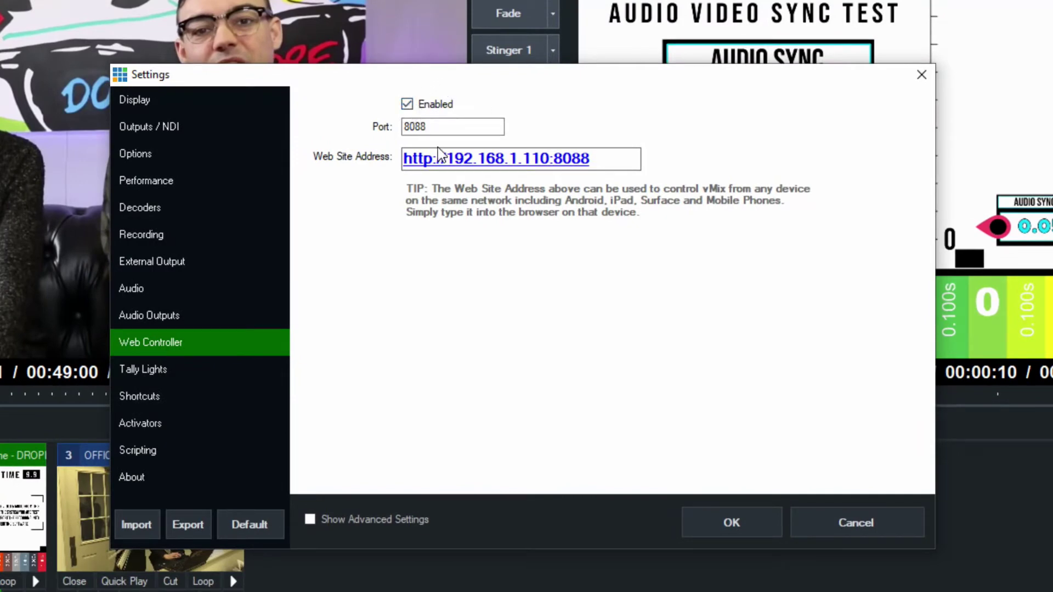
{"action": "left_click_drag", "start_coordinate": [618, 160], "coordinate": [402, 170]}
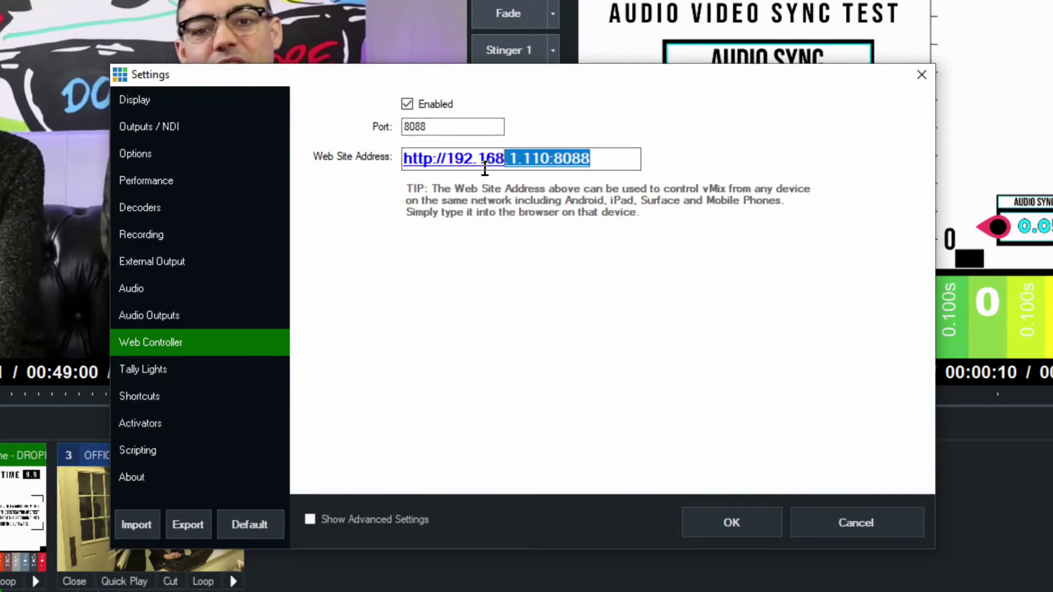
{"action": "left_click", "coordinate": [521, 161]}
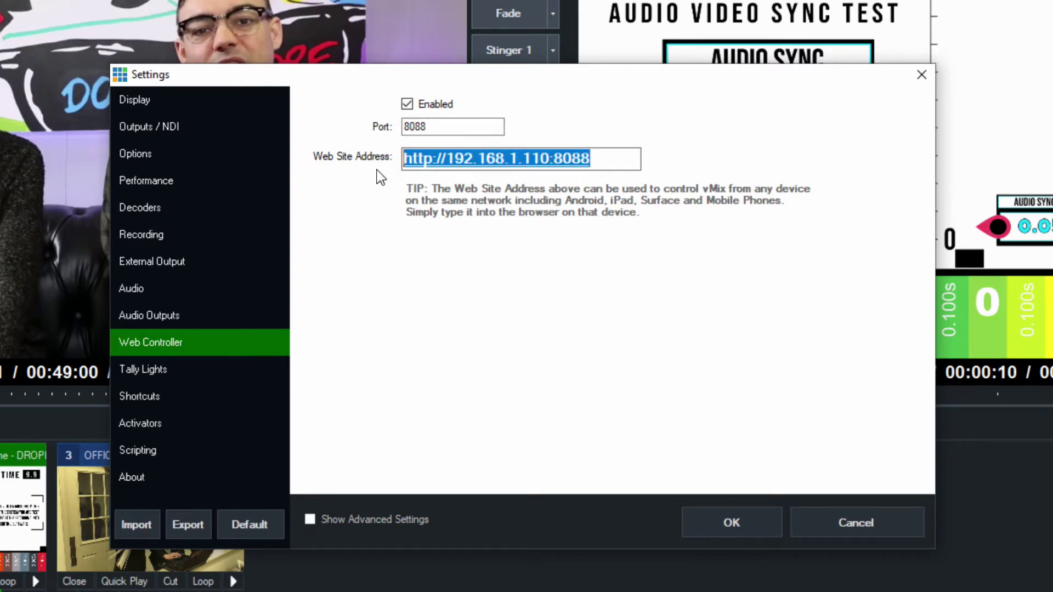
{"action": "key", "text": "ctrl+c"}
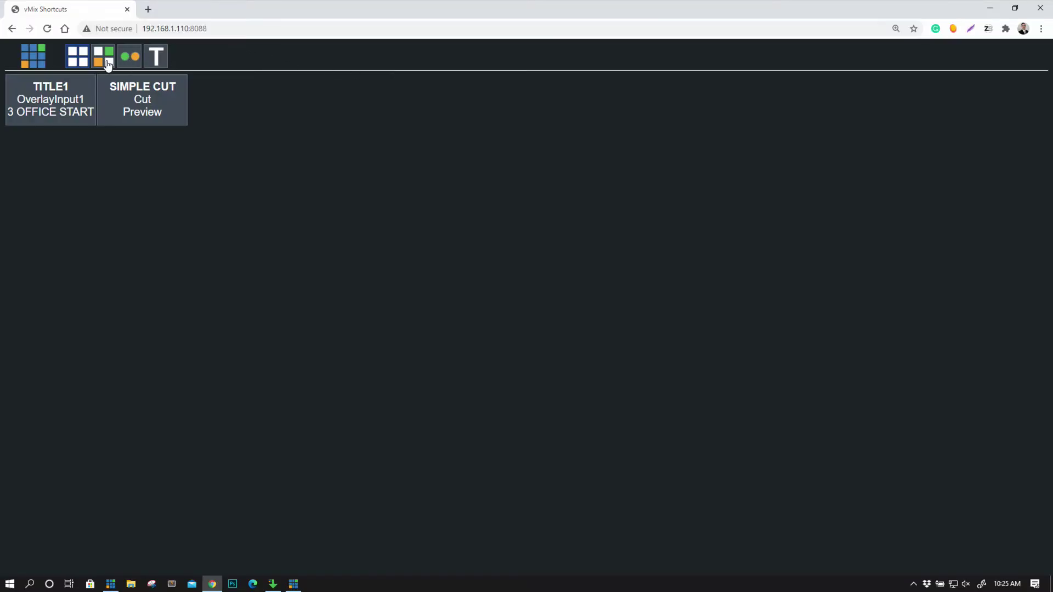
Show the web controller's Shortcuts page listing TITLE1 and SIMPLE CUT.
{"action": "left_click", "coordinate": [104, 58]}
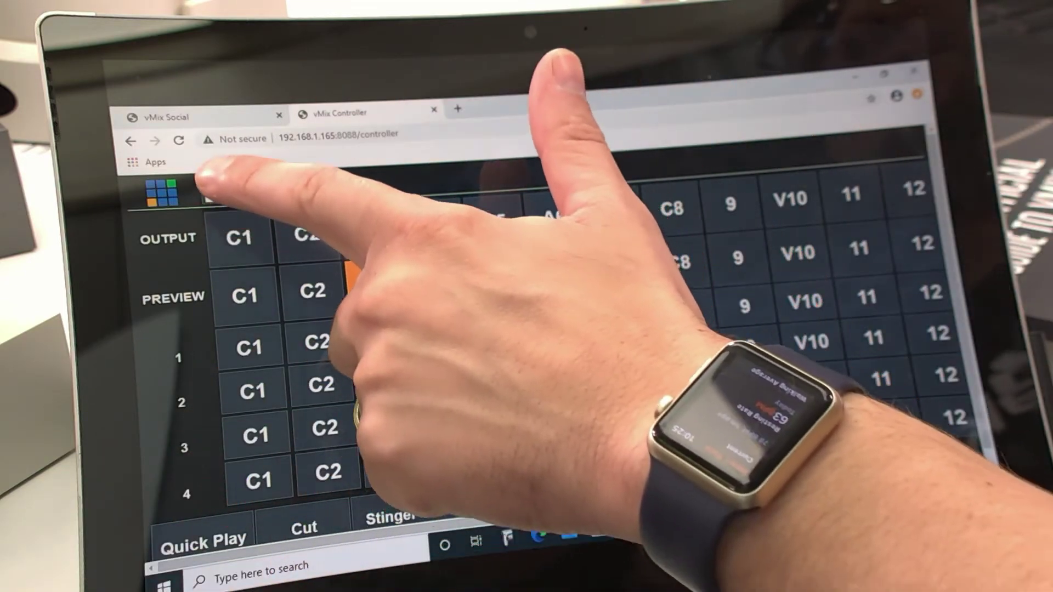
Flip between the web controller's Shortcuts, switcher and Tally pages.
{"action": "left_click", "coordinate": [215, 190]}
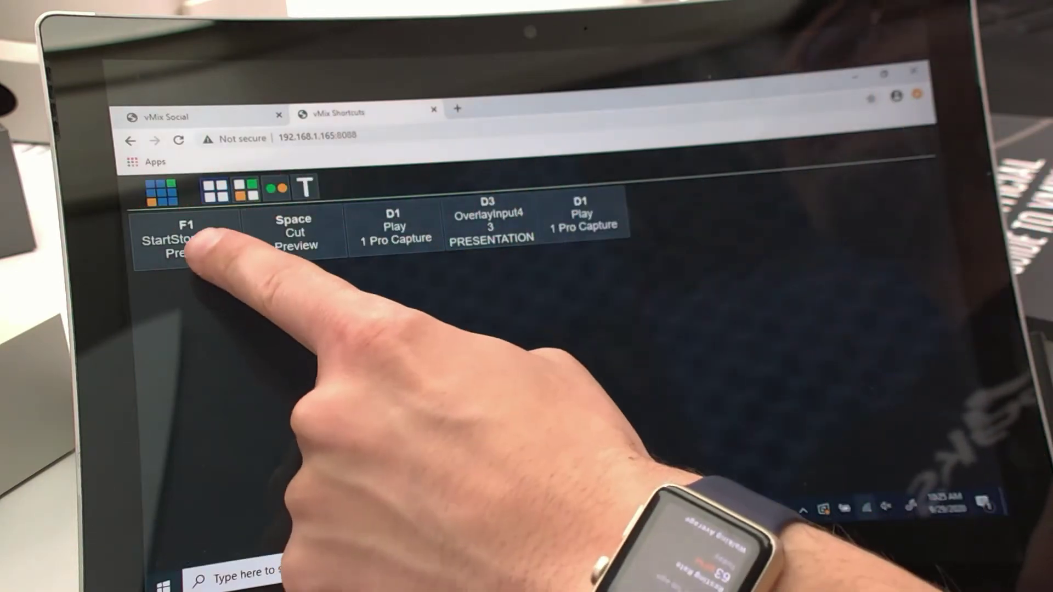
{"action": "left_click", "coordinate": [216, 189]}
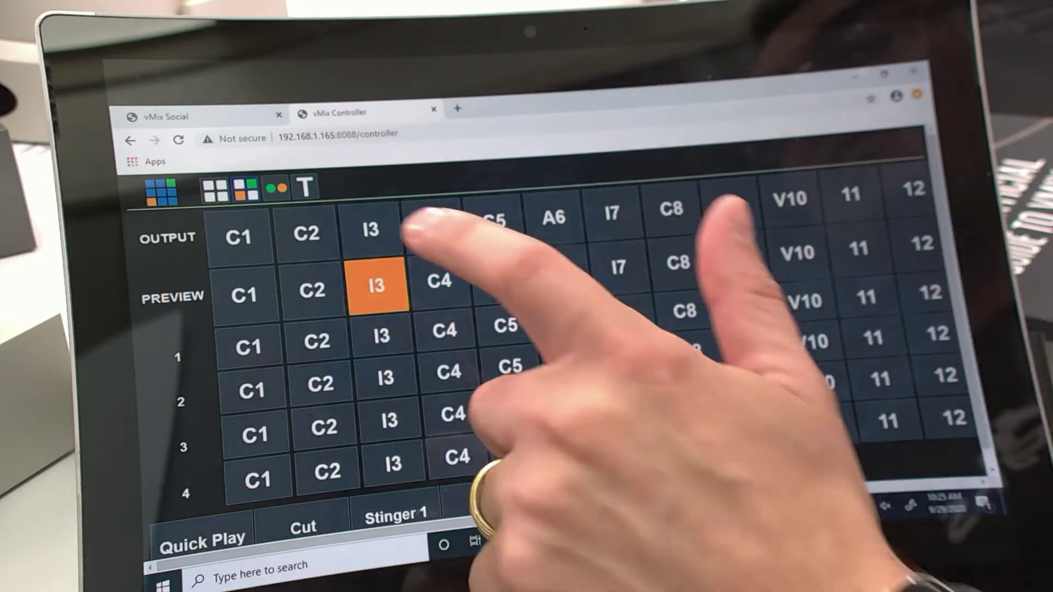
{"action": "left_click", "coordinate": [276, 188]}
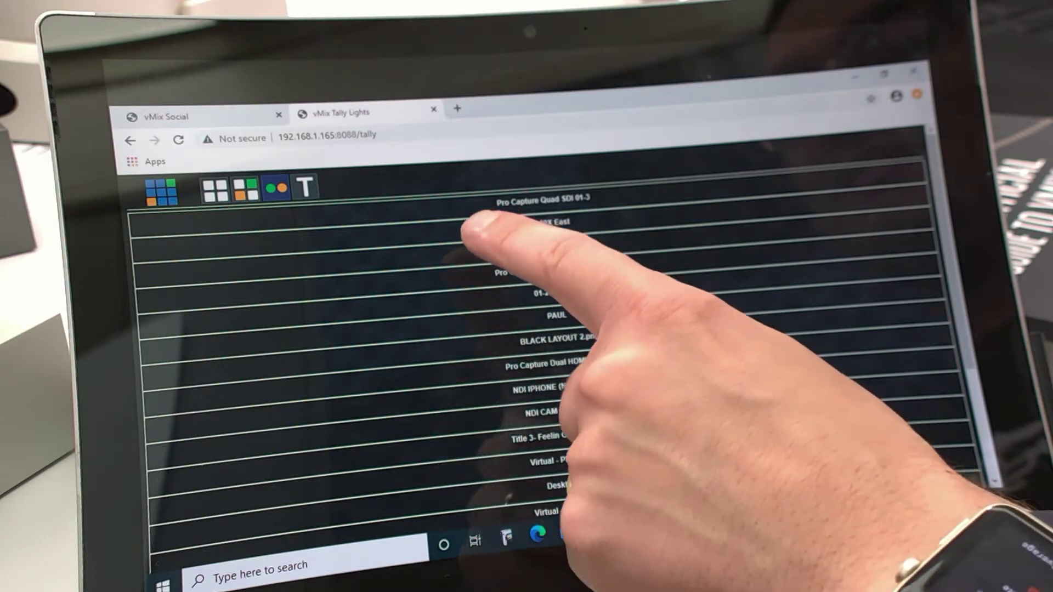
Open the Feelin Groovy Green title from the Titles list, then return to vMix Settings.
{"action": "left_click", "coordinate": [305, 187]}
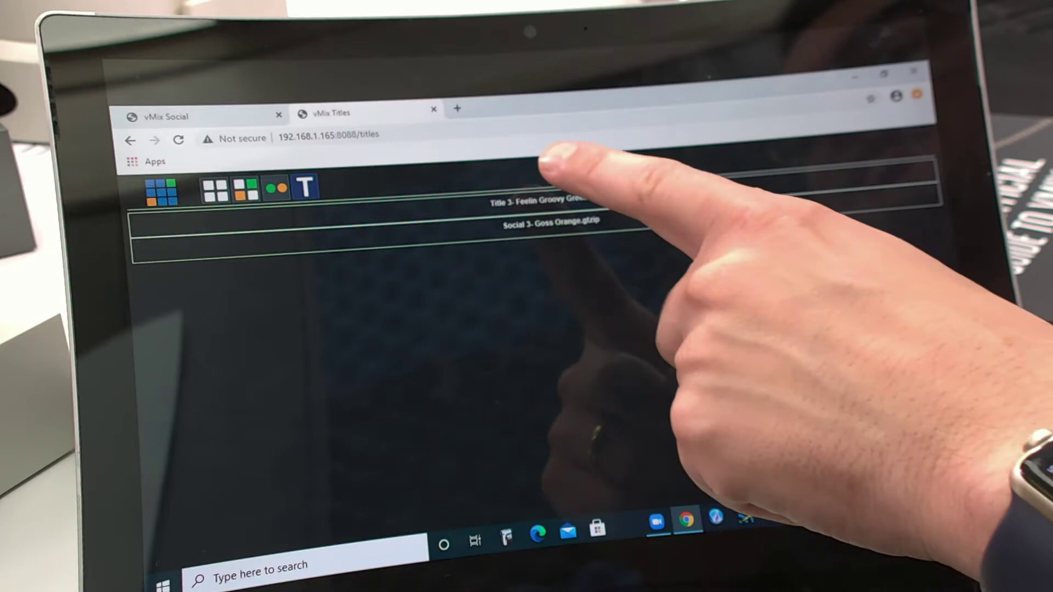
{"action": "left_click", "coordinate": [529, 199]}
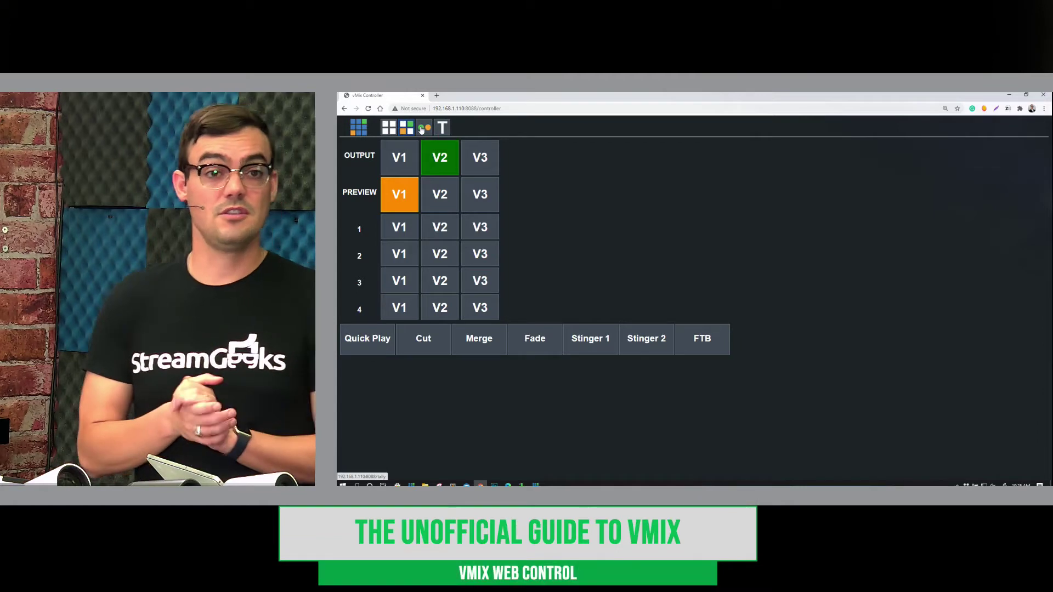
{"action": "left_click", "coordinate": [1009, 95]}
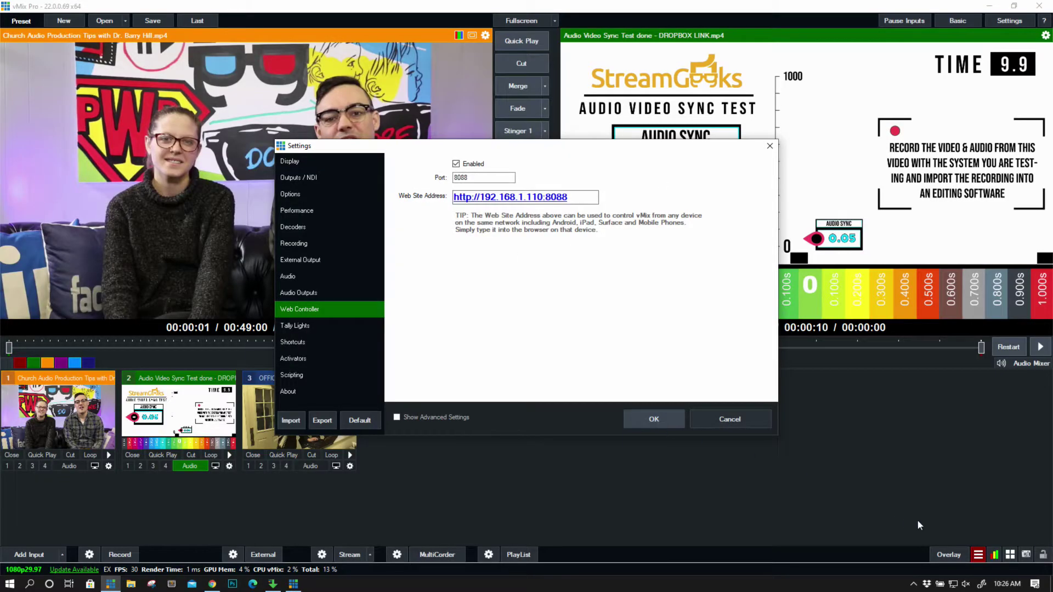
Cancel Settings and open vMix's shortcuts in the web controller at 192.168.1.110:8088.
{"action": "left_click", "coordinate": [729, 419]}
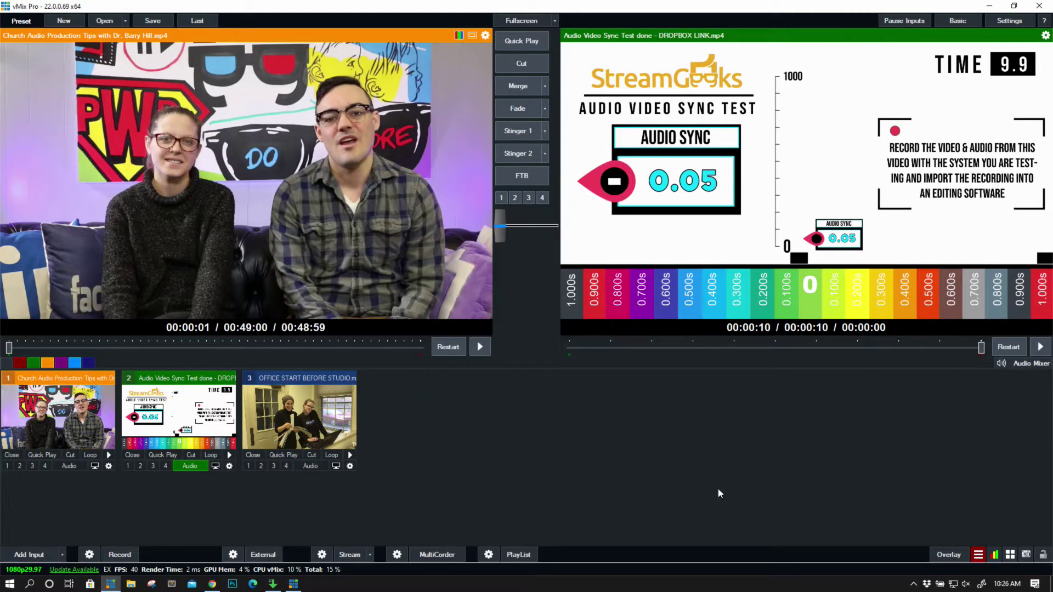
{"action": "left_click", "coordinate": [1010, 555]}
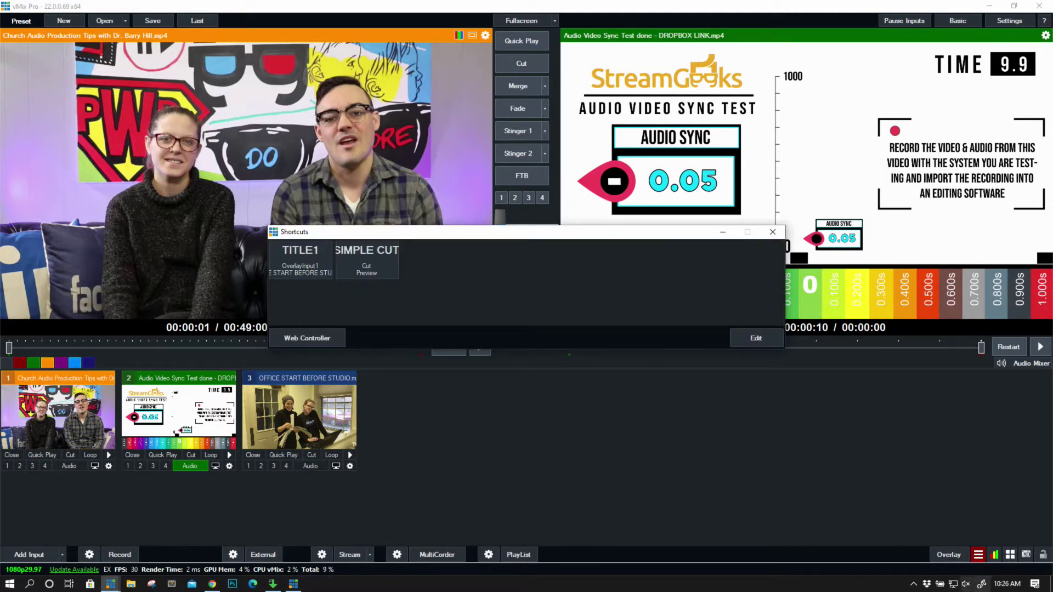
{"action": "left_click", "coordinate": [317, 339]}
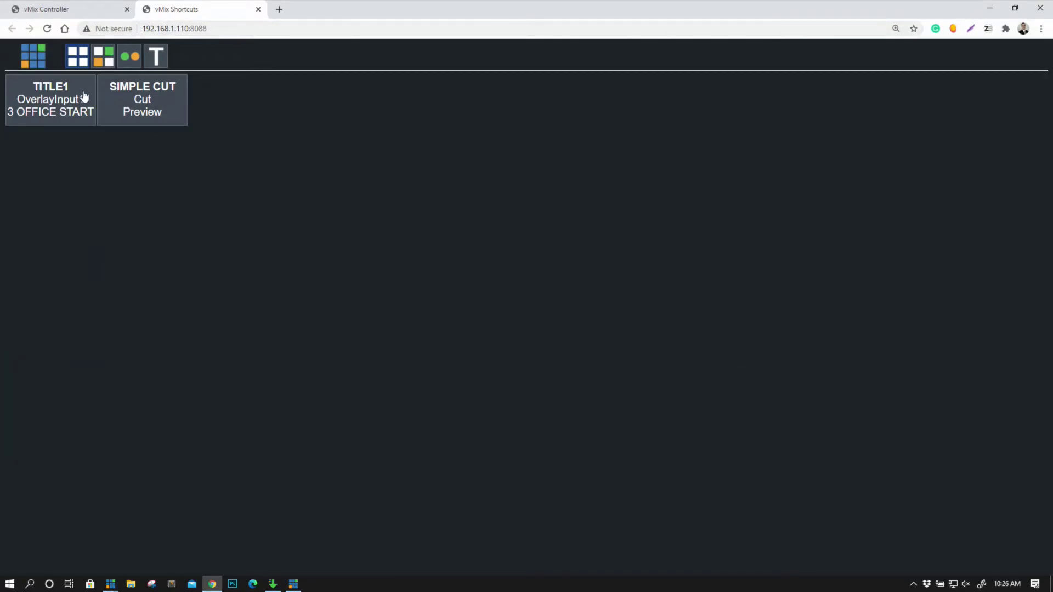
Shrink the browser to a narrow window centred over vMix and close vMix's Shortcuts window.
{"action": "double_click", "coordinate": [383, 11]}
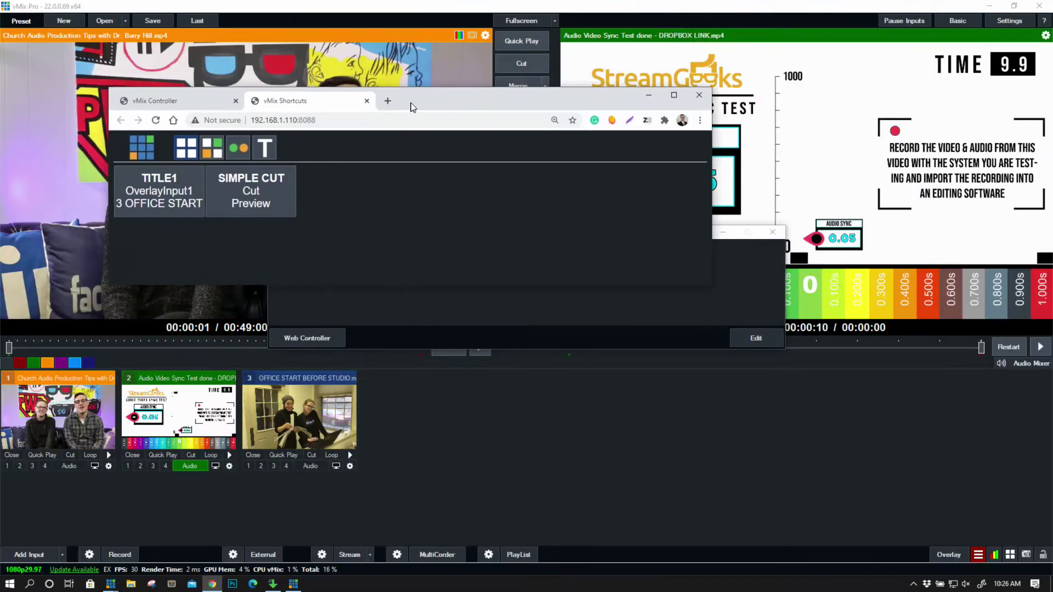
{"action": "left_click_drag", "start_coordinate": [713, 200], "coordinate": [383, 200]}
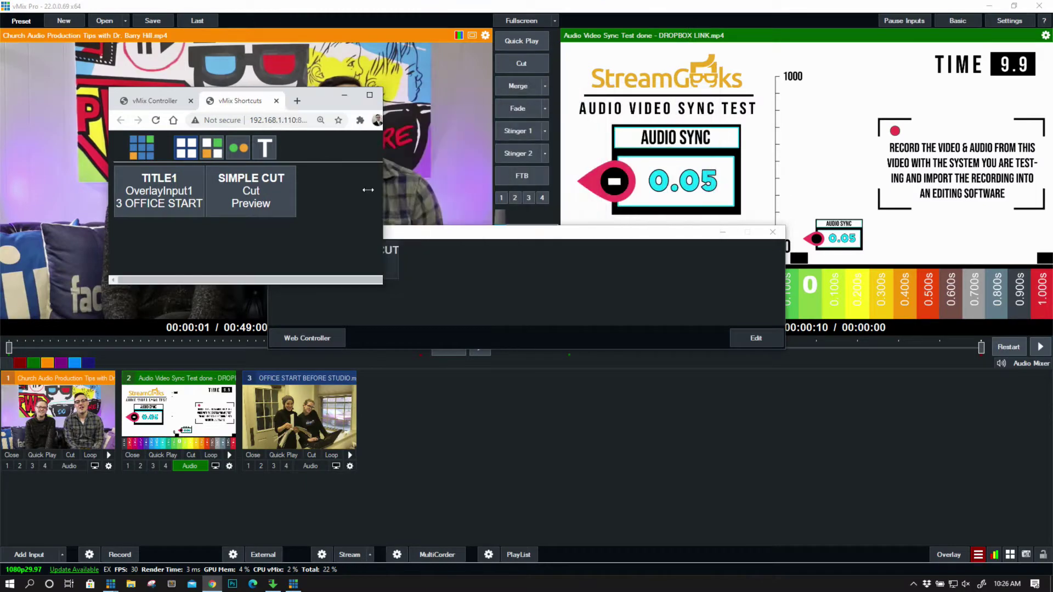
{"action": "left_click_drag", "start_coordinate": [291, 100], "coordinate": [474, 192]}
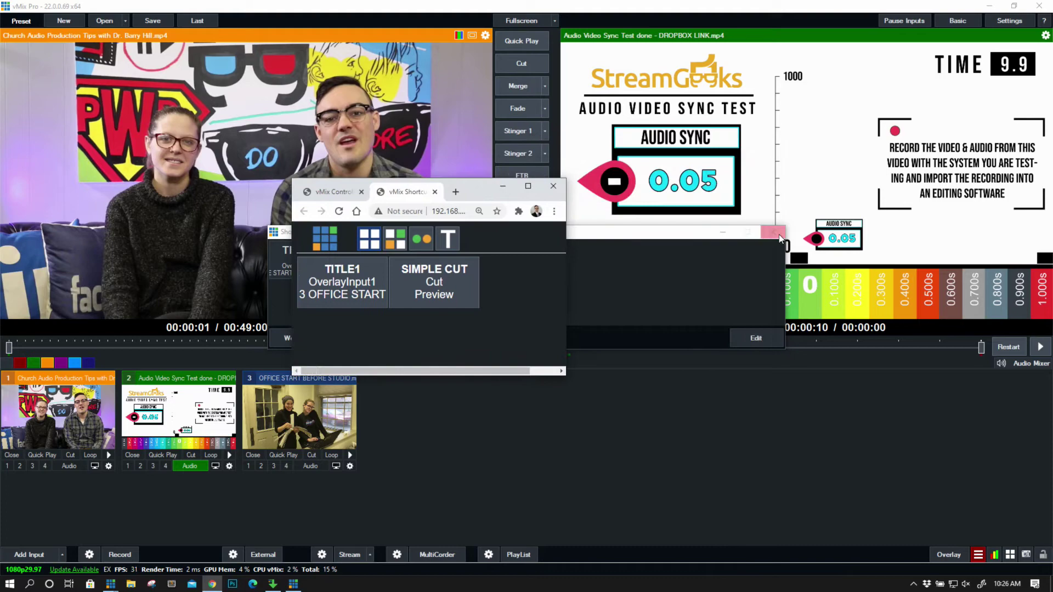
{"action": "left_click", "coordinate": [778, 235]}
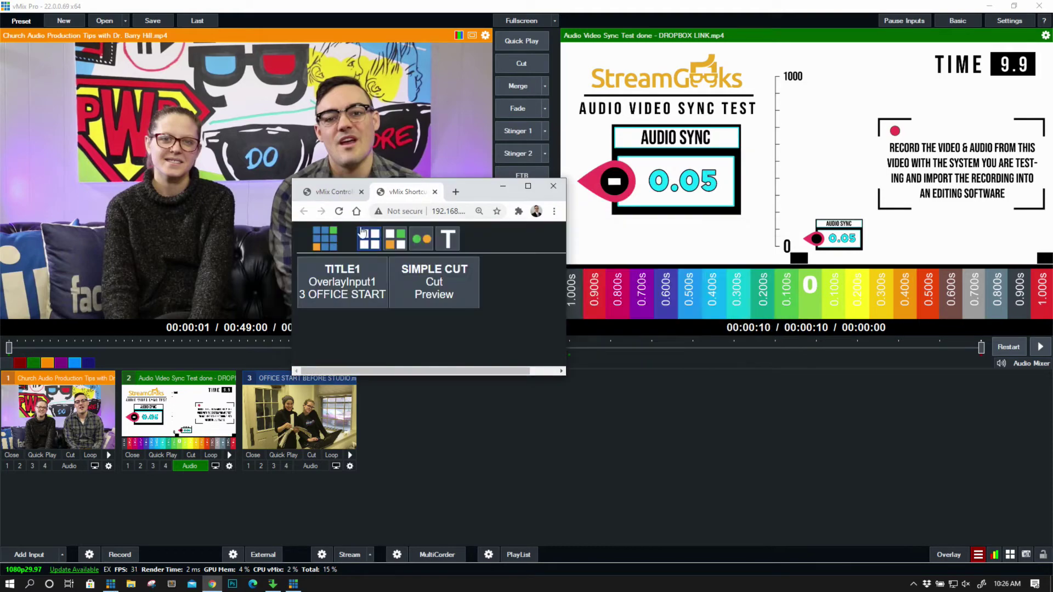
Fire the SIMPLE CUT shortcut four times and widen the browser slightly.
{"action": "left_click", "coordinate": [438, 288]}
{"action": "left_click", "coordinate": [442, 288]}
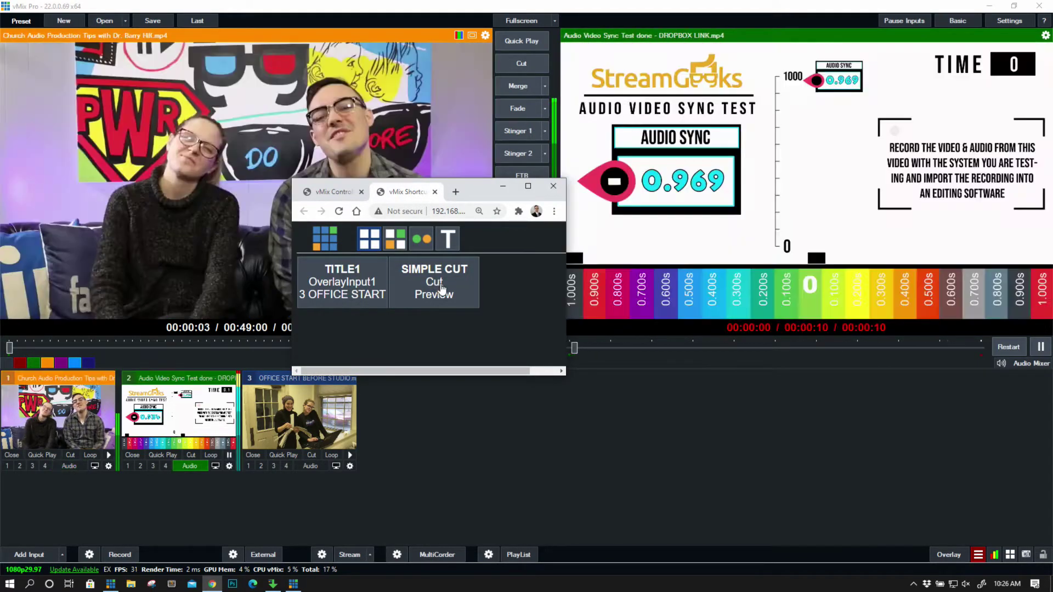
{"action": "left_click", "coordinate": [442, 288]}
{"action": "left_click", "coordinate": [442, 288]}
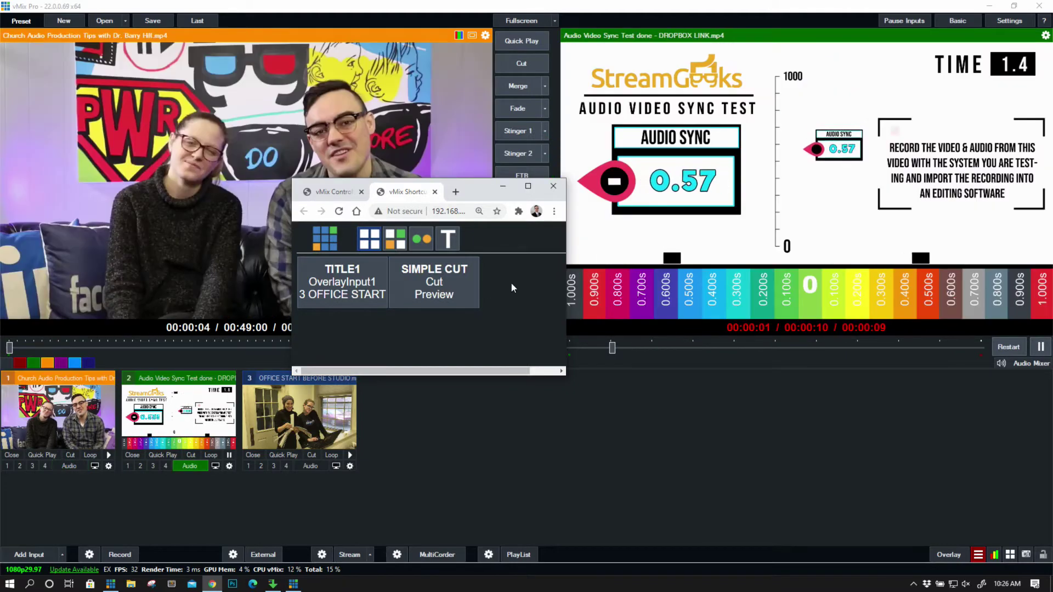
{"action": "left_click_drag", "start_coordinate": [565, 265], "coordinate": [632, 278]}
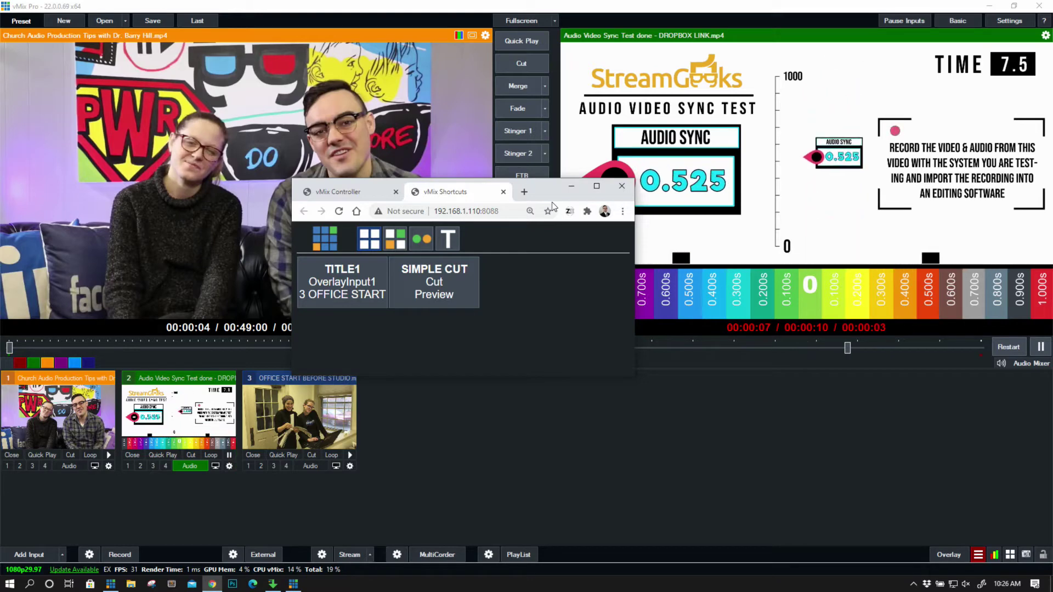
Add the Title 0- The Classic Blue template from Title / XAML as input 4.
{"action": "left_click", "coordinate": [462, 427]}
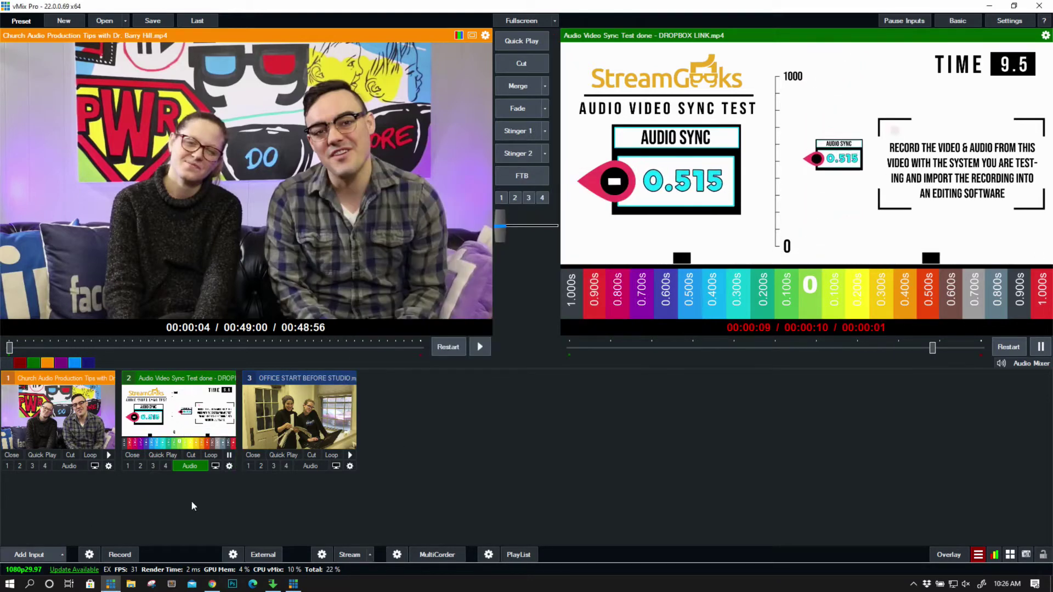
{"action": "double_click", "coordinate": [191, 500]}
{"action": "left_click", "coordinate": [283, 373]}
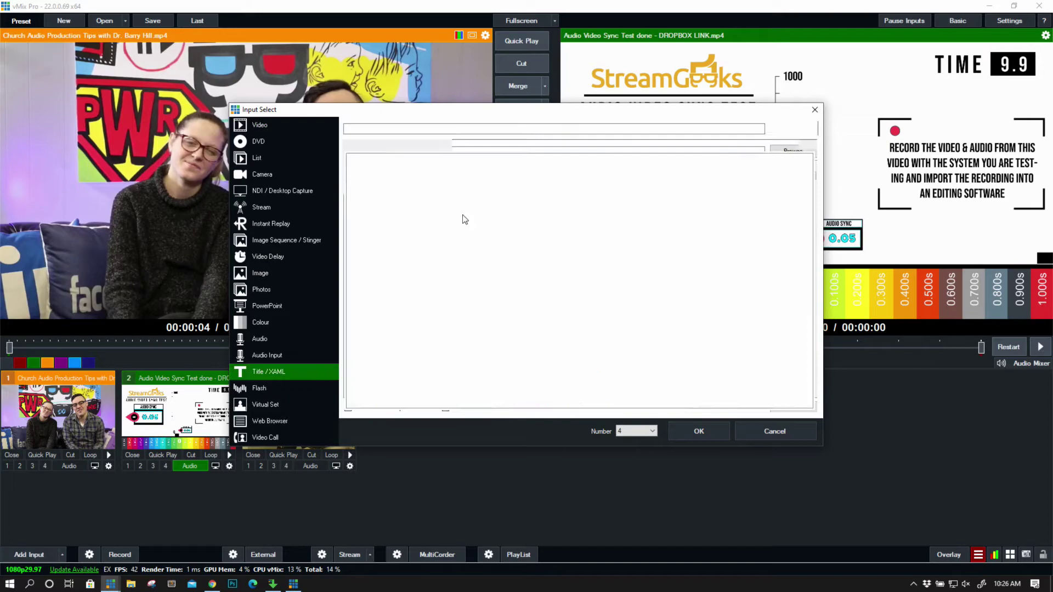
{"action": "left_click", "coordinate": [397, 191]}
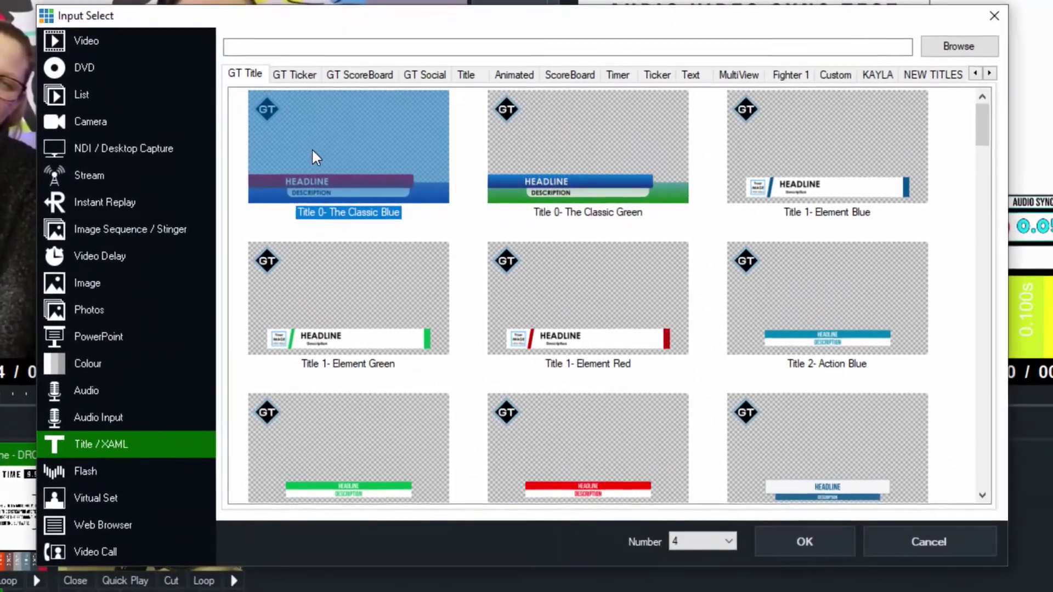
{"action": "double_click", "coordinate": [328, 164]}
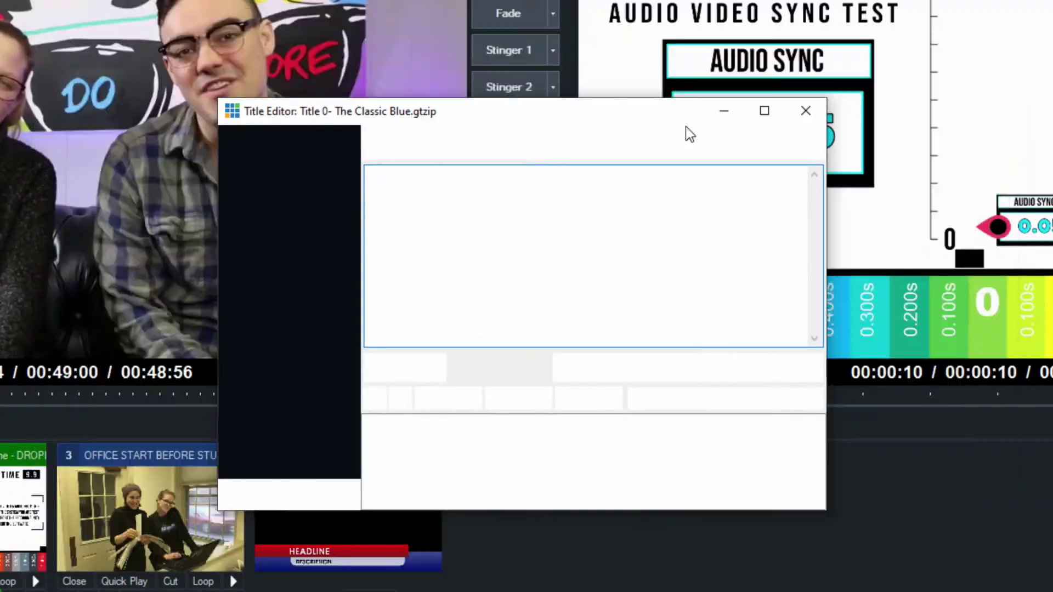
{"action": "left_click", "coordinate": [805, 111]}
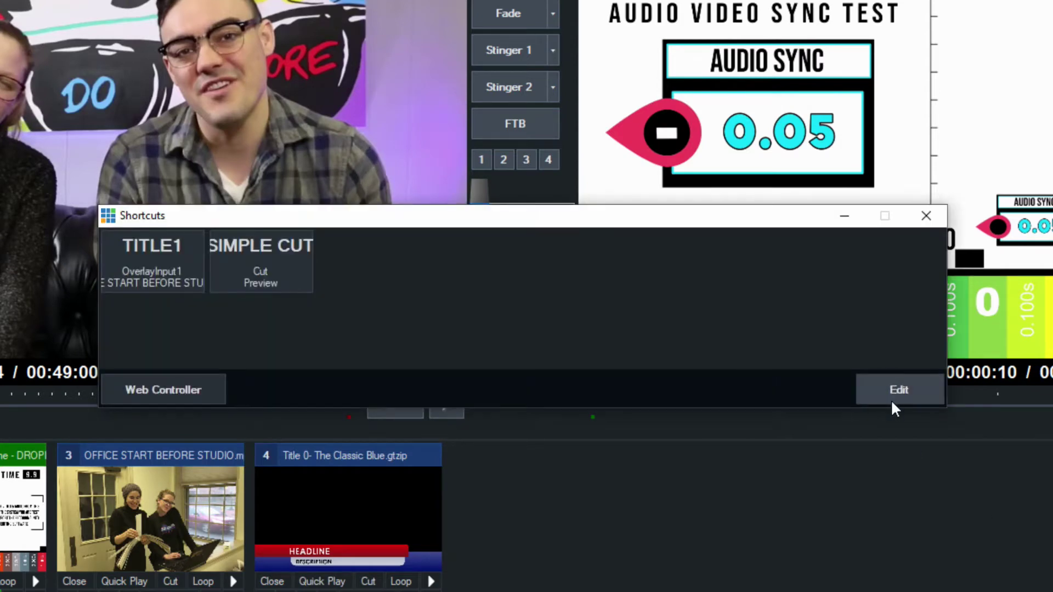
Create a new D1 shortcut with the Overlay function OverlayInput1.
{"action": "left_click", "coordinate": [893, 404]}
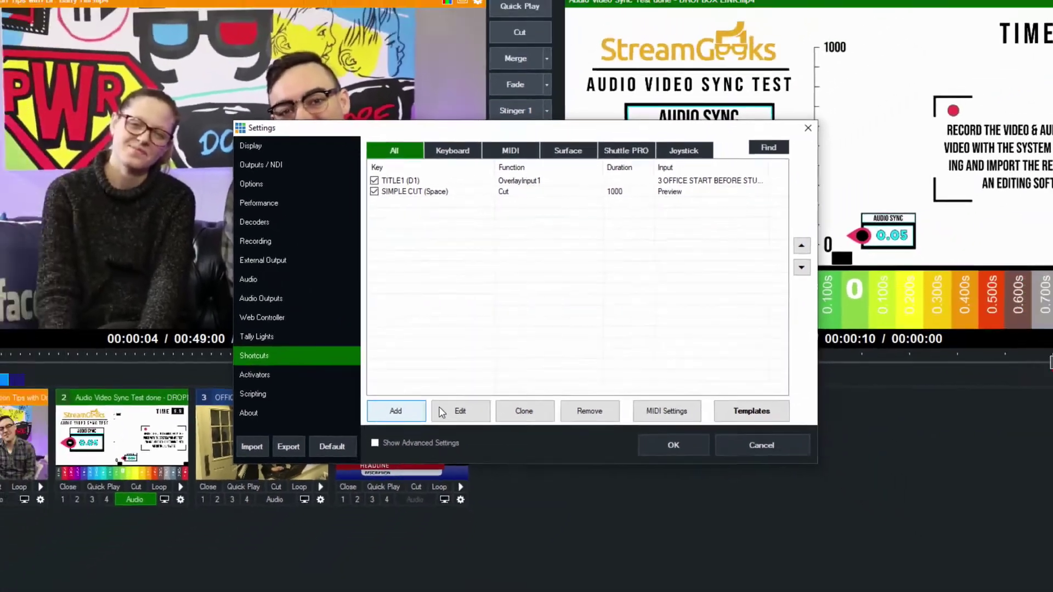
{"action": "left_click", "coordinate": [363, 463]}
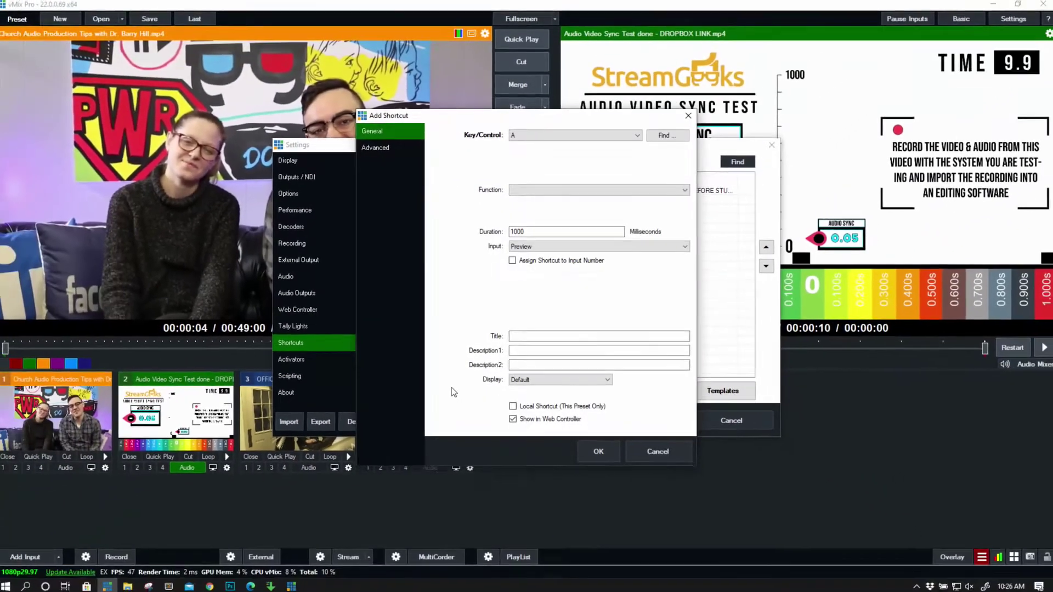
{"action": "left_click", "coordinate": [651, 141]}
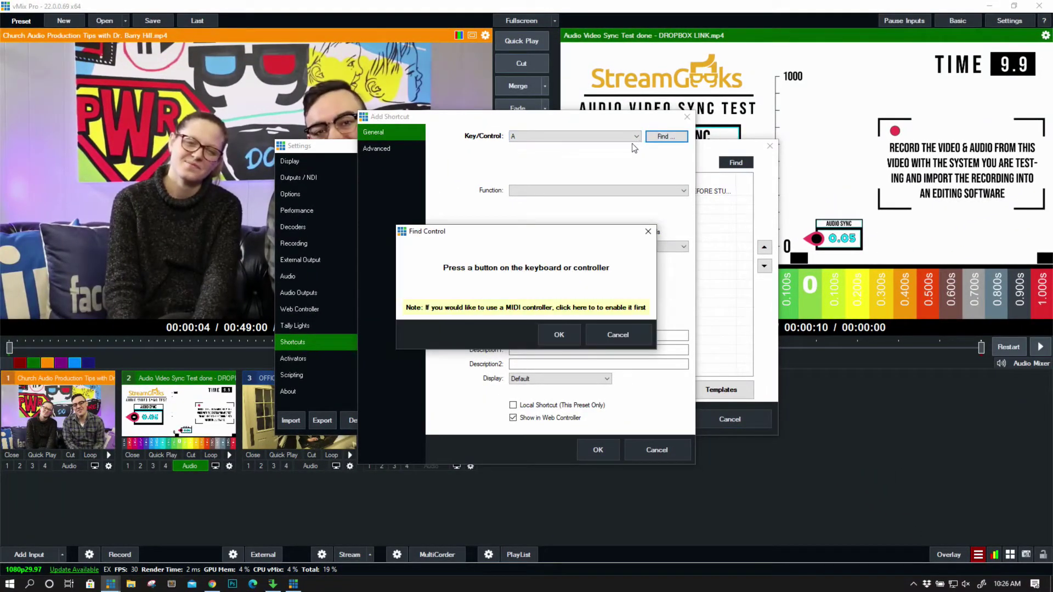
{"action": "left_click", "coordinate": [540, 332]}
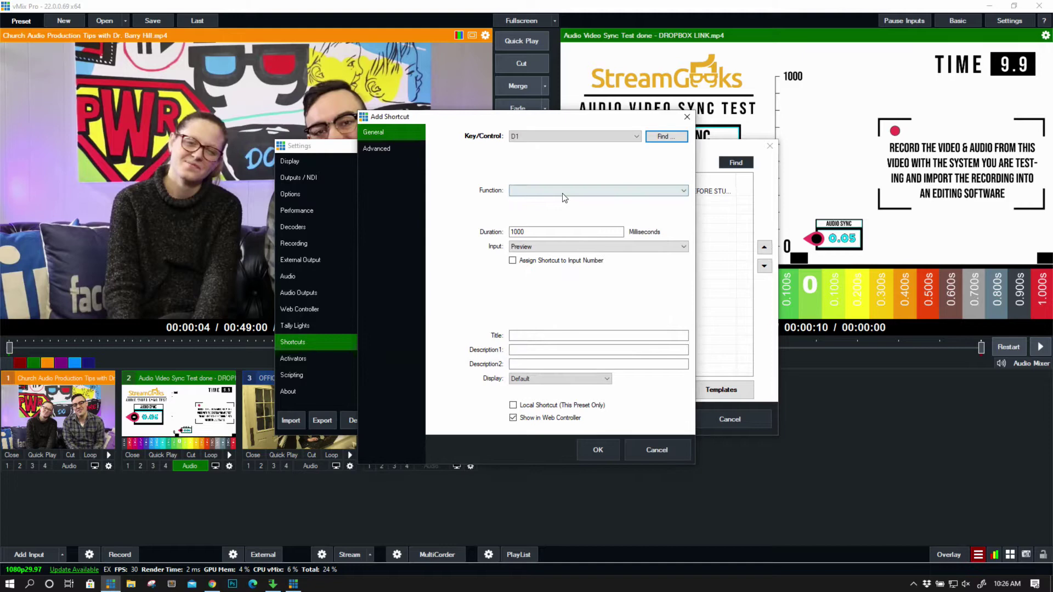
{"action": "left_click", "coordinate": [554, 192]}
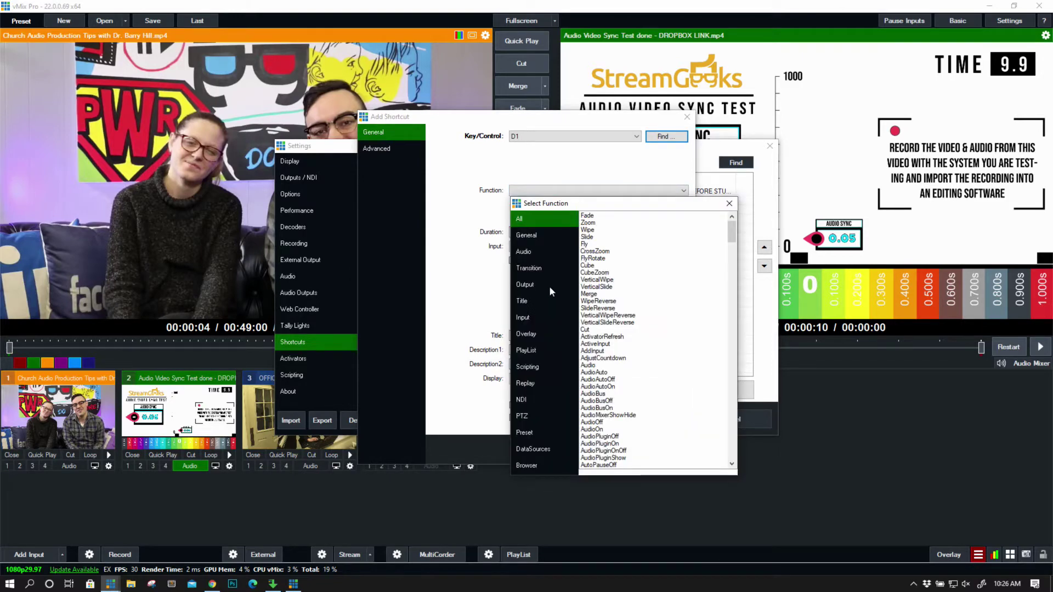
{"action": "left_click", "coordinate": [545, 334]}
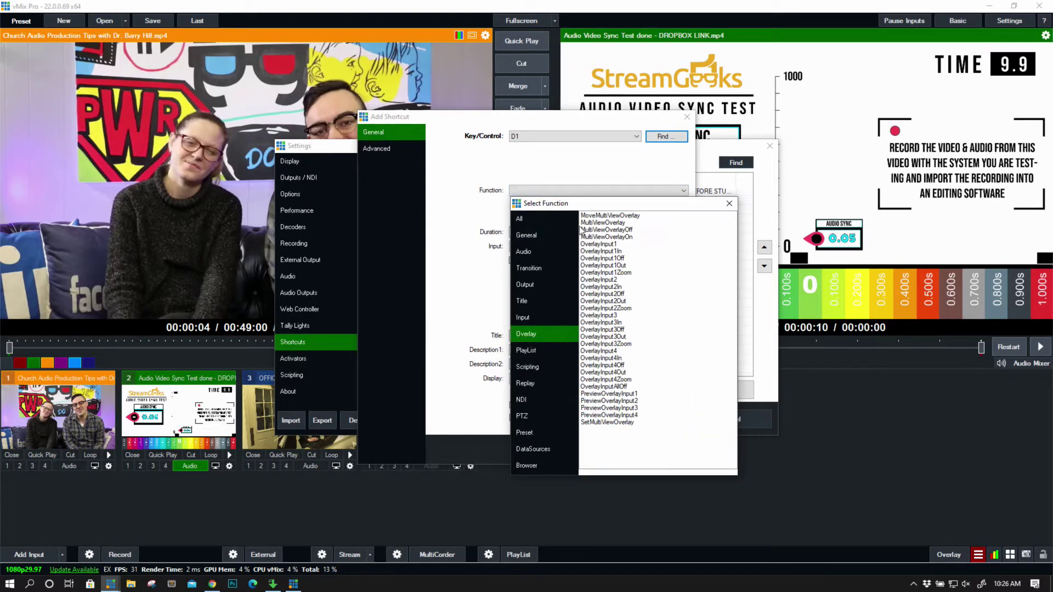
{"action": "double_click", "coordinate": [610, 245]}
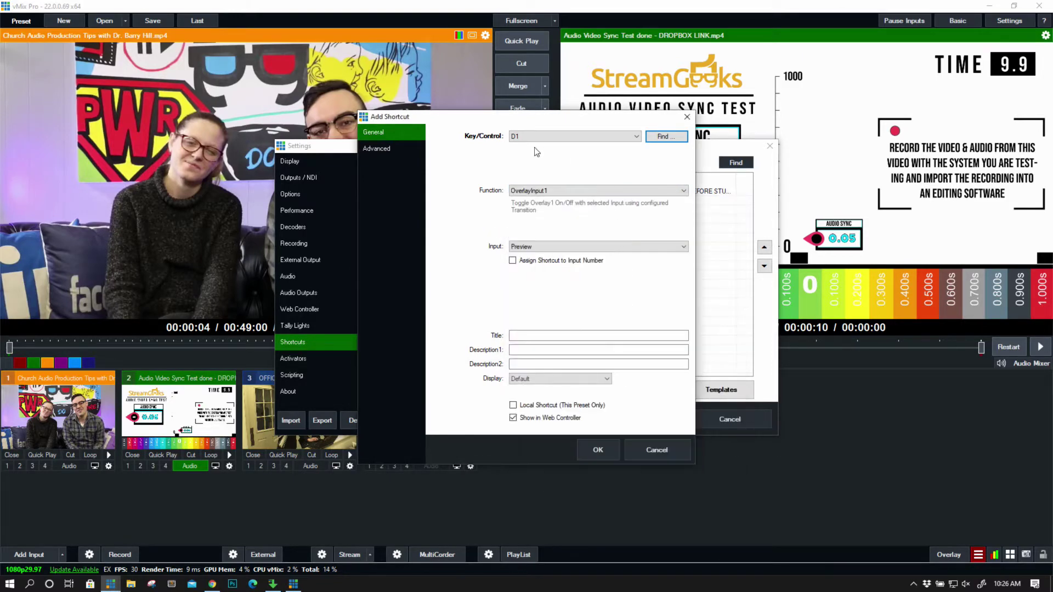
{"action": "left_click", "coordinate": [663, 137]}
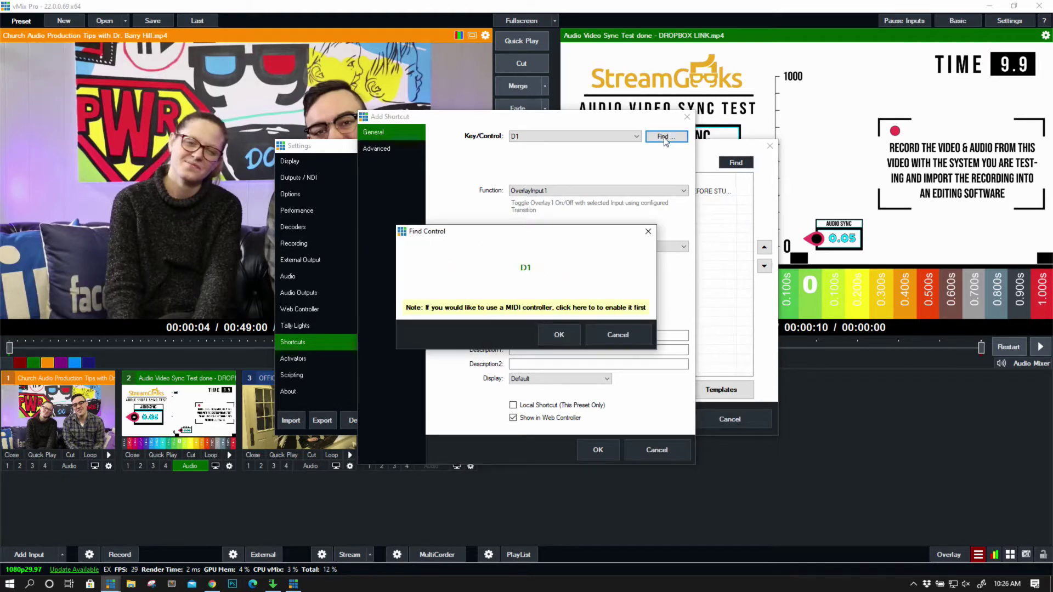
{"action": "left_click", "coordinate": [548, 327]}
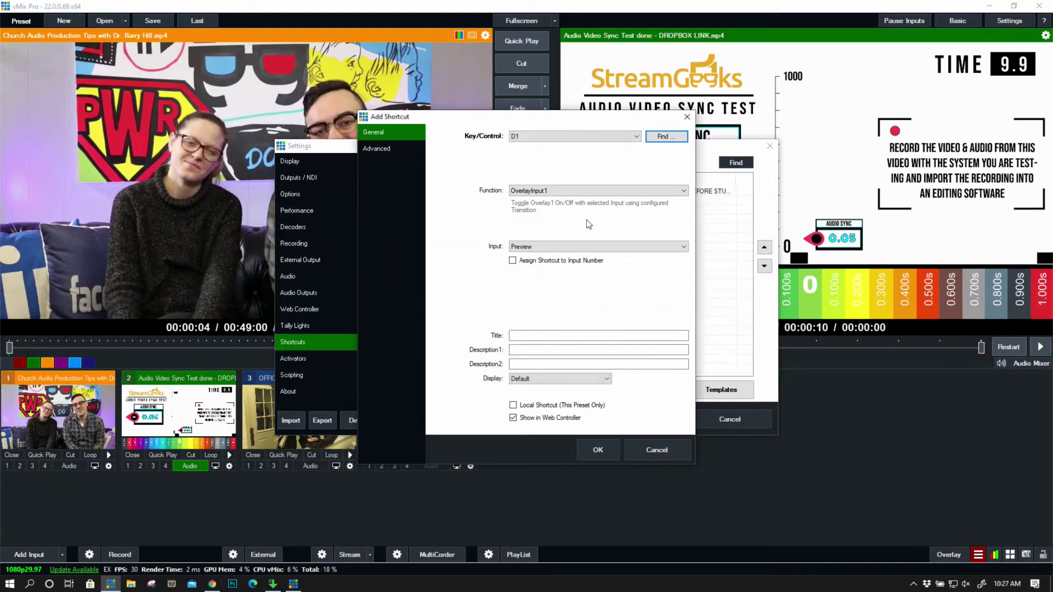
{"action": "left_click", "coordinate": [577, 190]}
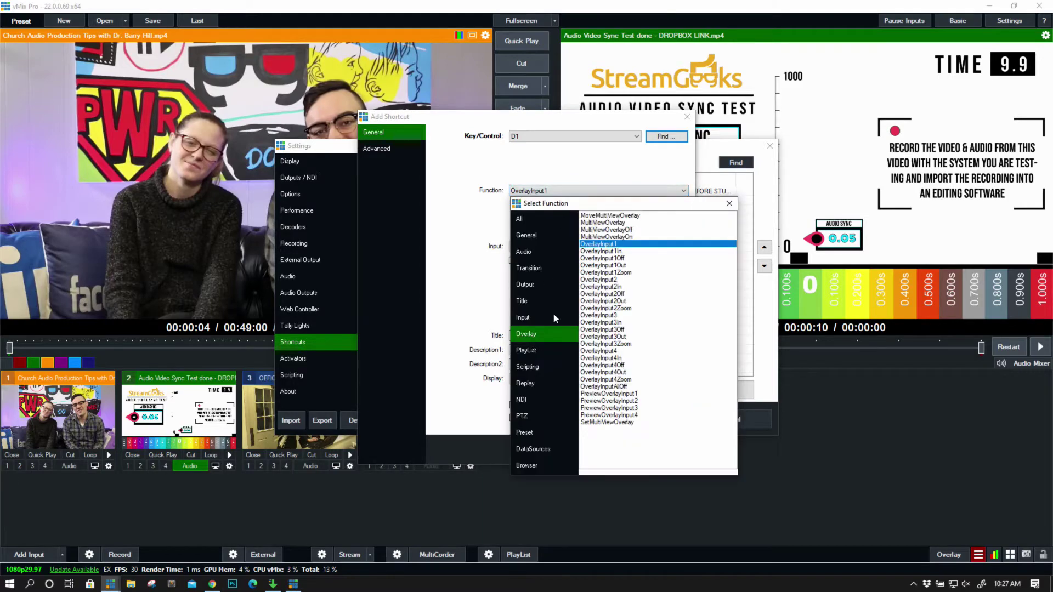
{"action": "left_click", "coordinate": [729, 204]}
Target input 4 Title 0- The Classic Blue, name it MAIN TITLE, and save.
{"action": "left_click", "coordinate": [609, 246]}
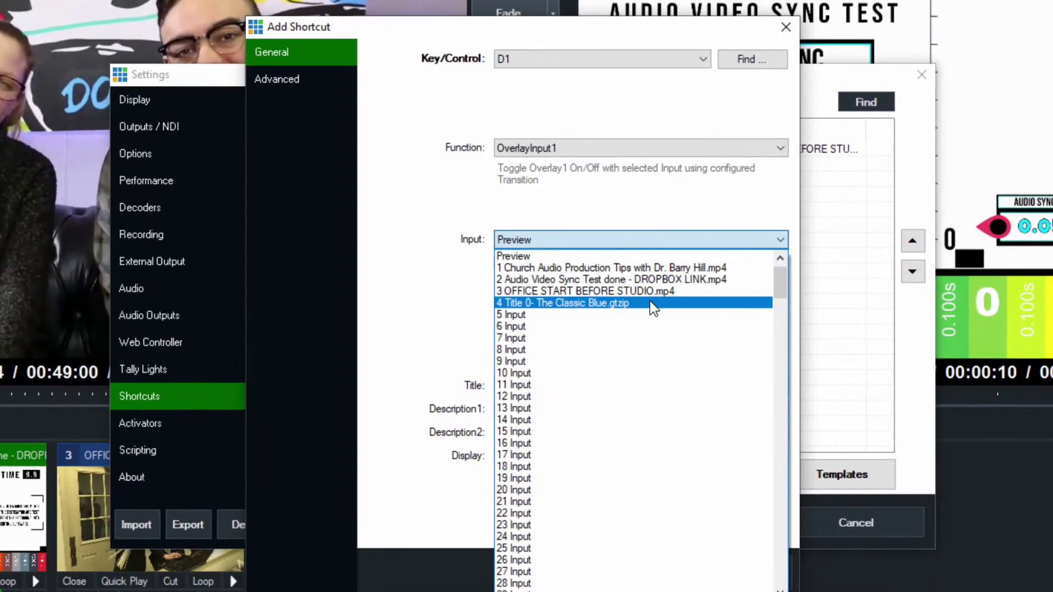
{"action": "left_click", "coordinate": [653, 303]}
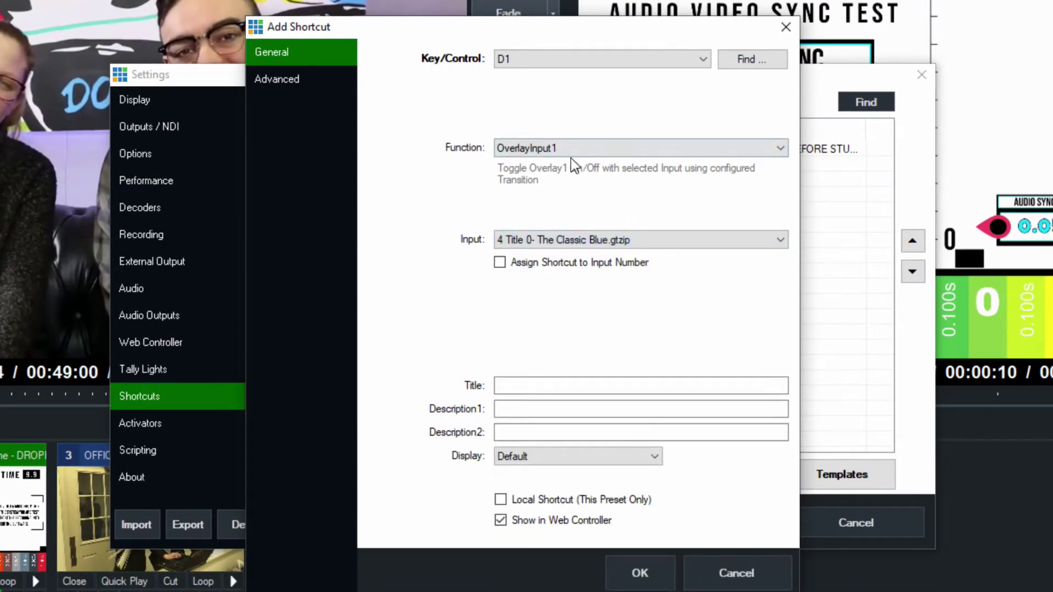
{"action": "left_click", "coordinate": [572, 380]}
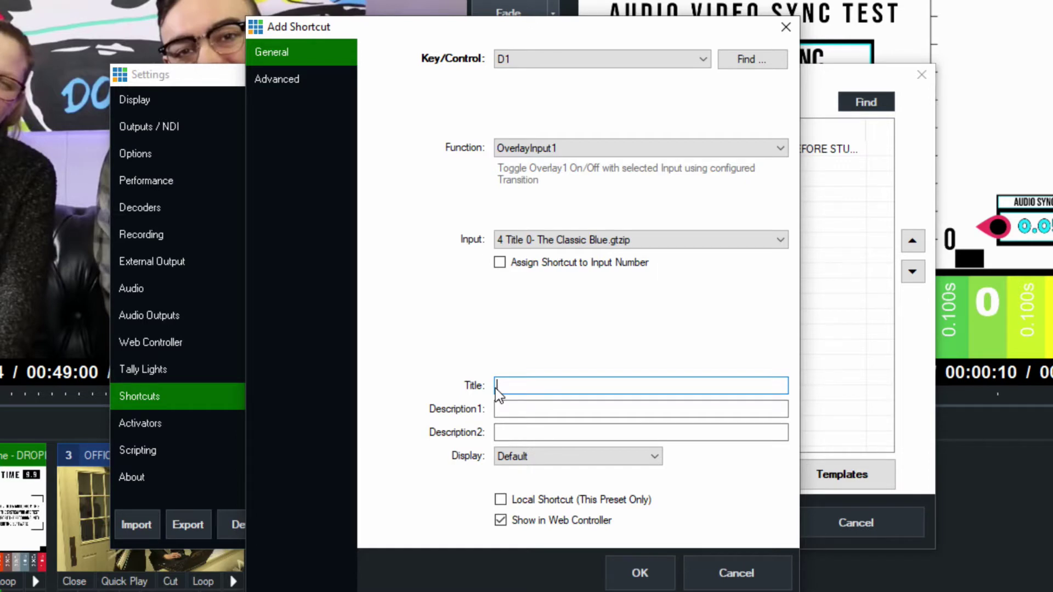
{"action": "type", "text": "MAIN TITLE"}
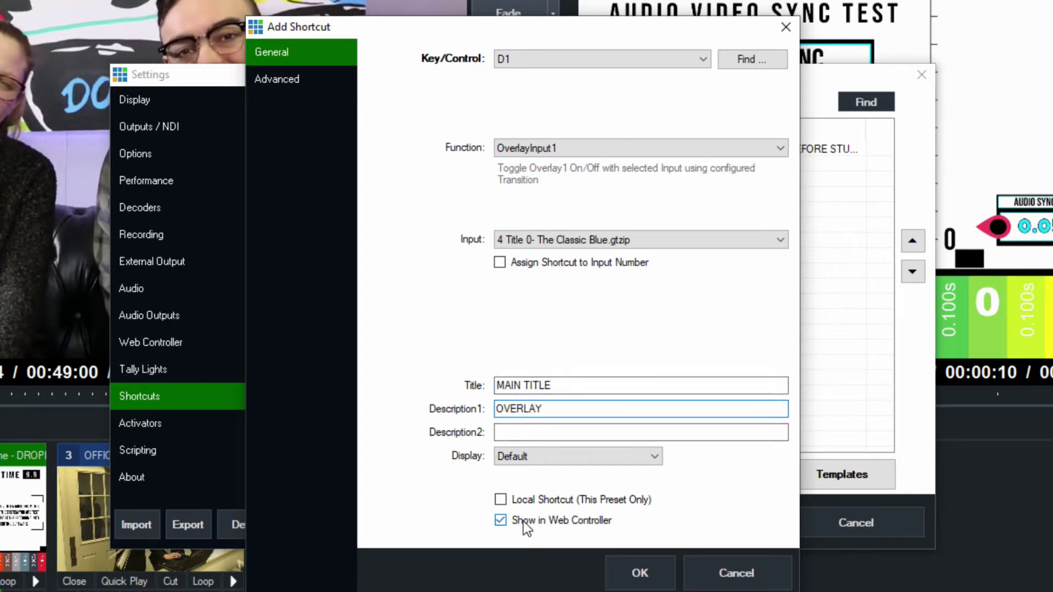
{"action": "left_click", "coordinate": [614, 568]}
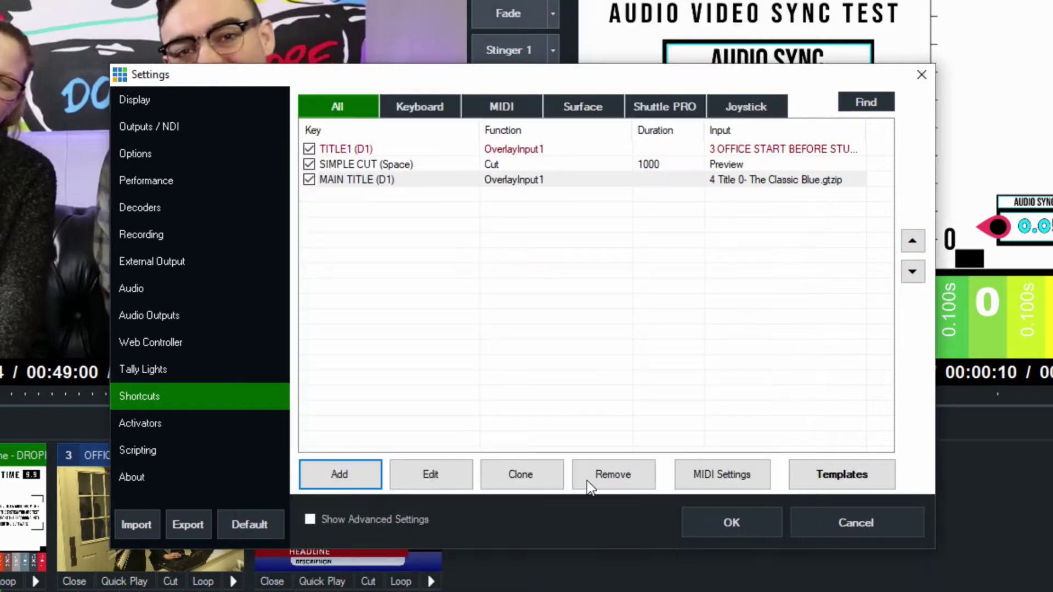
Apply the settings, reload the Shortcuts page, and toggle the MAIN TITLE overlay off and on.
{"action": "left_click", "coordinate": [706, 523]}
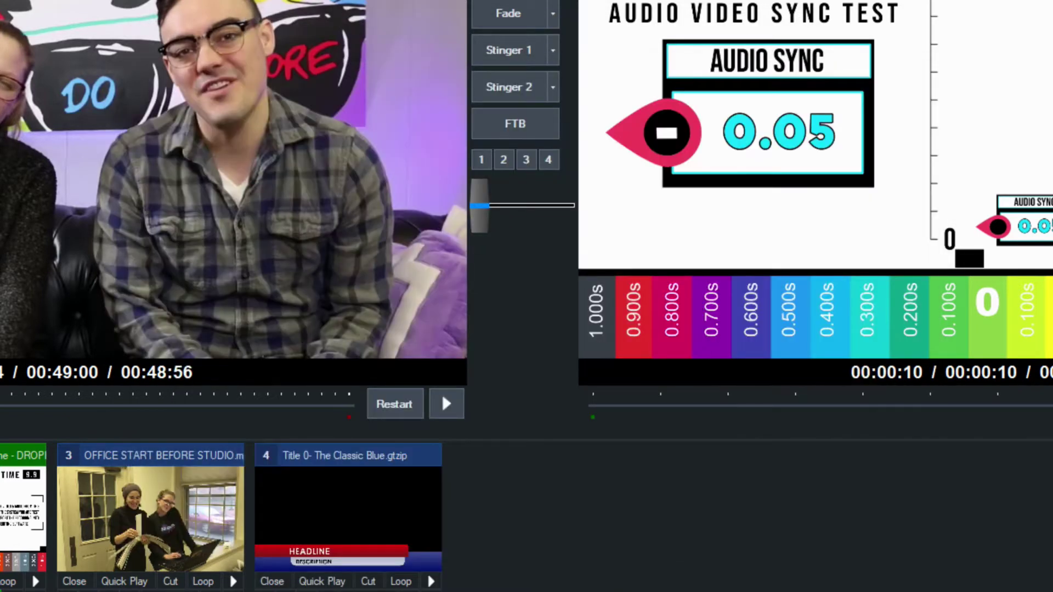
{"action": "key", "text": "alt+Tab"}
{"action": "left_click", "coordinate": [457, 190]}
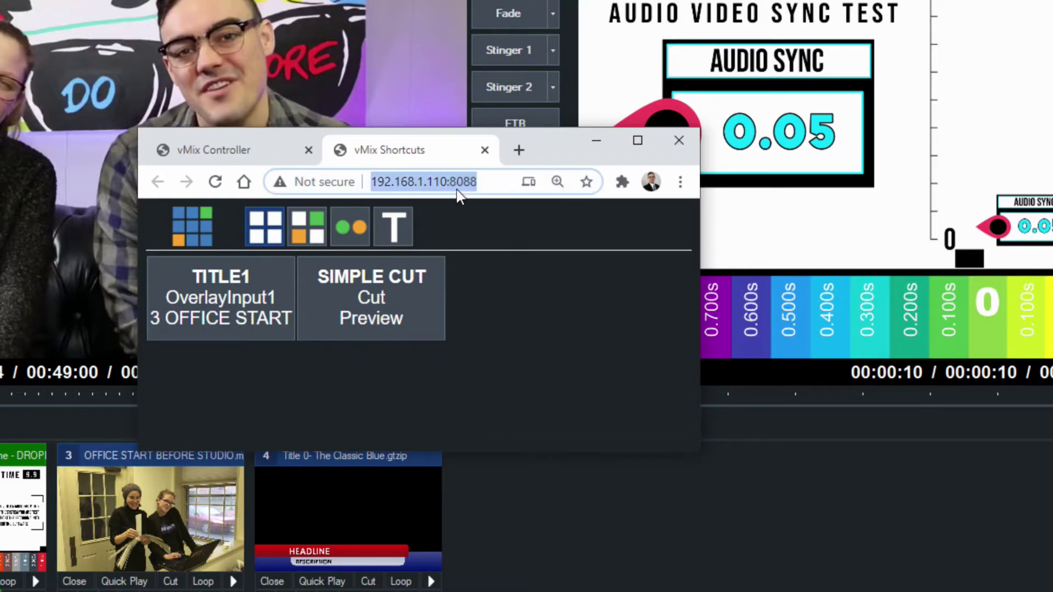
{"action": "key", "text": "Return"}
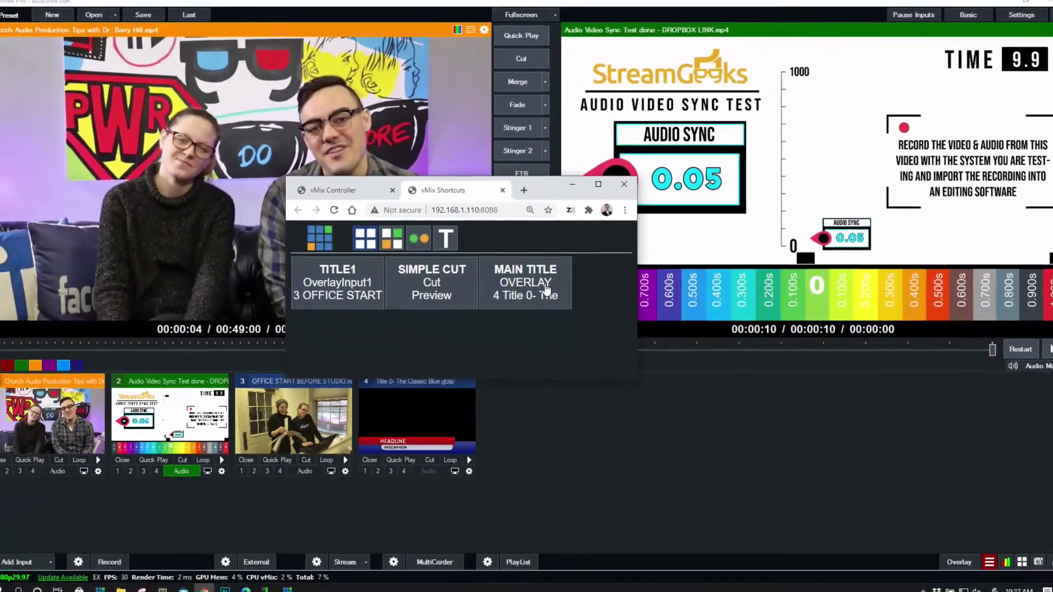
{"action": "left_click", "coordinate": [555, 305]}
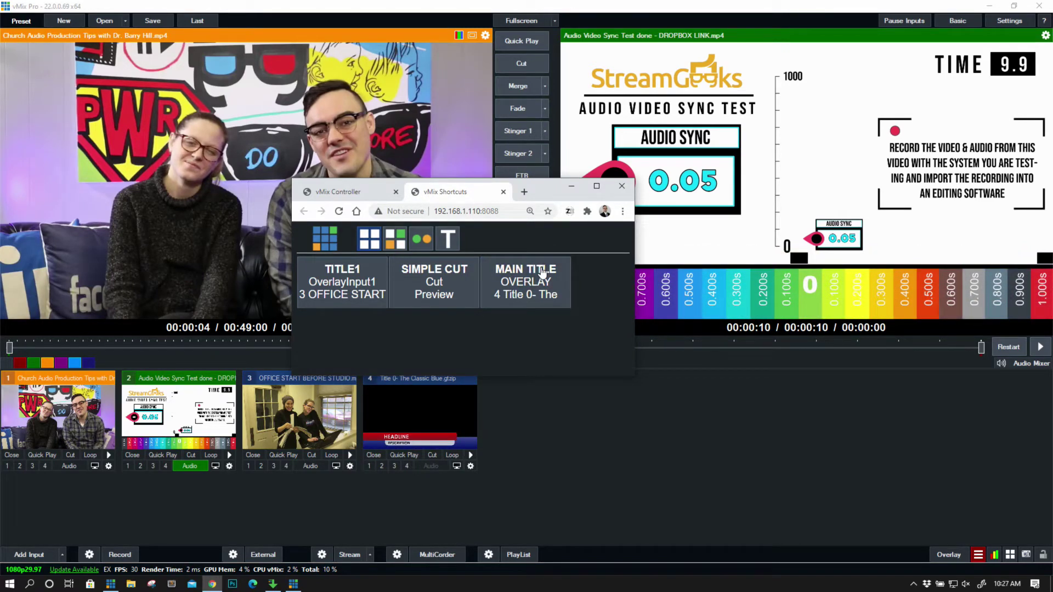
{"action": "left_click", "coordinate": [542, 273]}
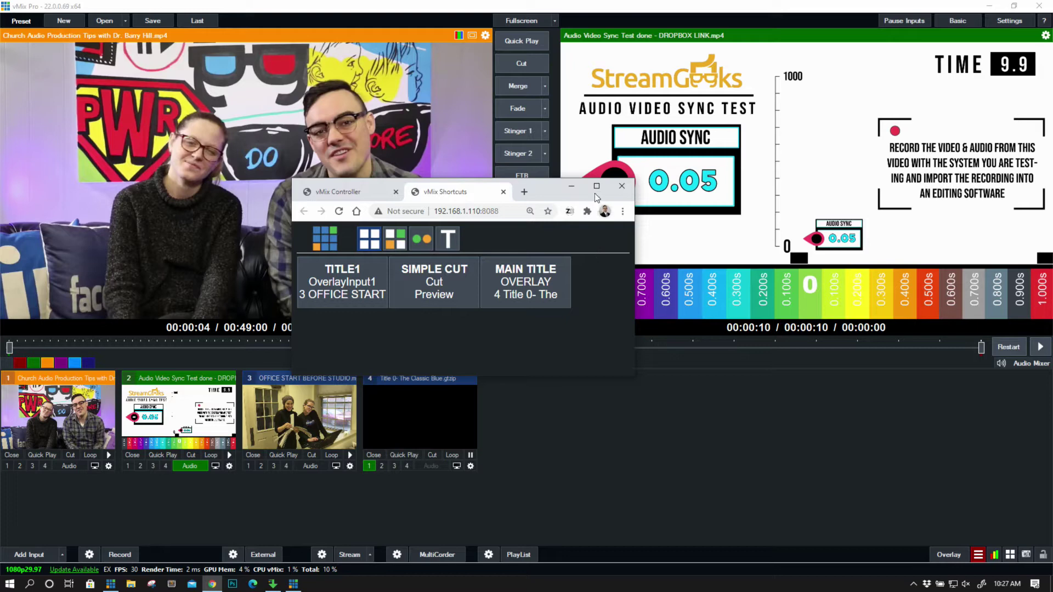
Enlarge the browser window and move it up and right.
{"action": "left_click_drag", "start_coordinate": [640, 237], "coordinate": [693, 238]}
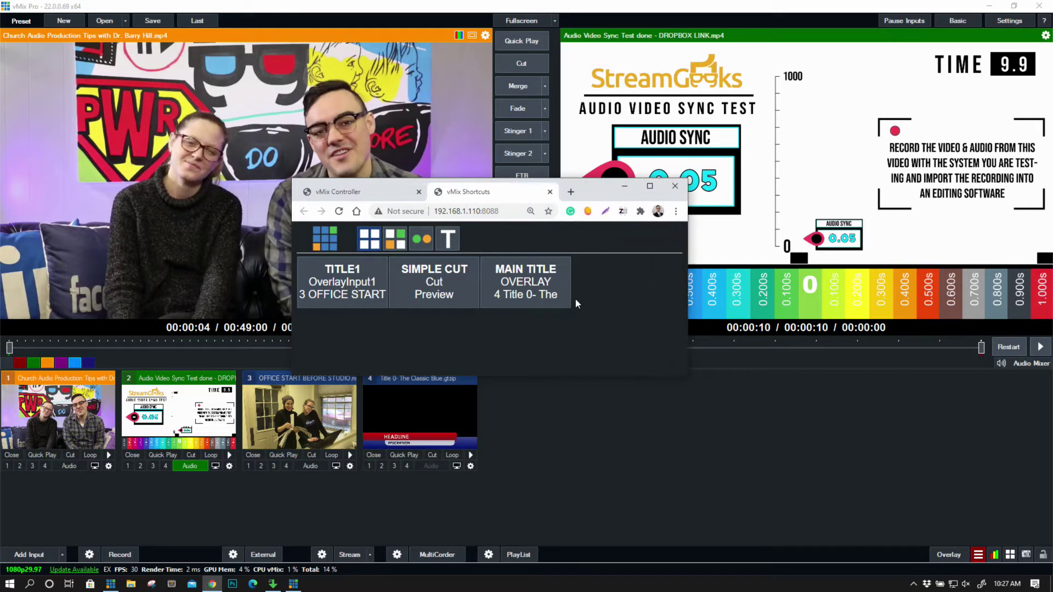
{"action": "left_click_drag", "start_coordinate": [577, 375], "coordinate": [595, 502]}
{"action": "left_click_drag", "start_coordinate": [540, 184], "coordinate": [568, 108]}
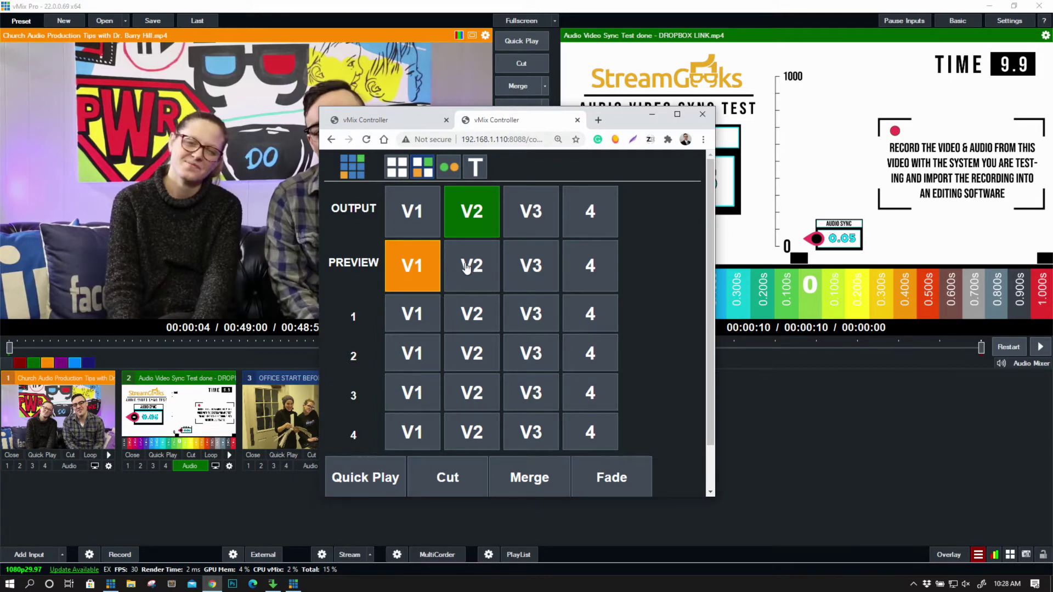
Cut output through V1, V2, V3, 4 and back to V1, then preview V2, V3 and title 4.
{"action": "left_click", "coordinate": [436, 222]}
{"action": "left_click", "coordinate": [471, 211]}
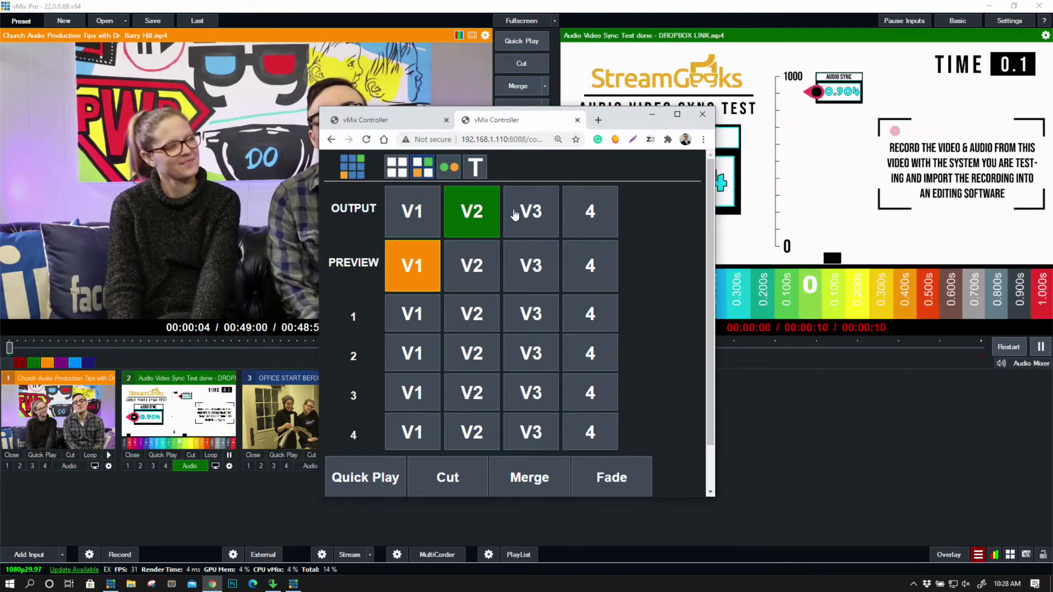
{"action": "left_click", "coordinate": [531, 213]}
{"action": "left_click", "coordinate": [590, 211]}
{"action": "left_click", "coordinate": [433, 225]}
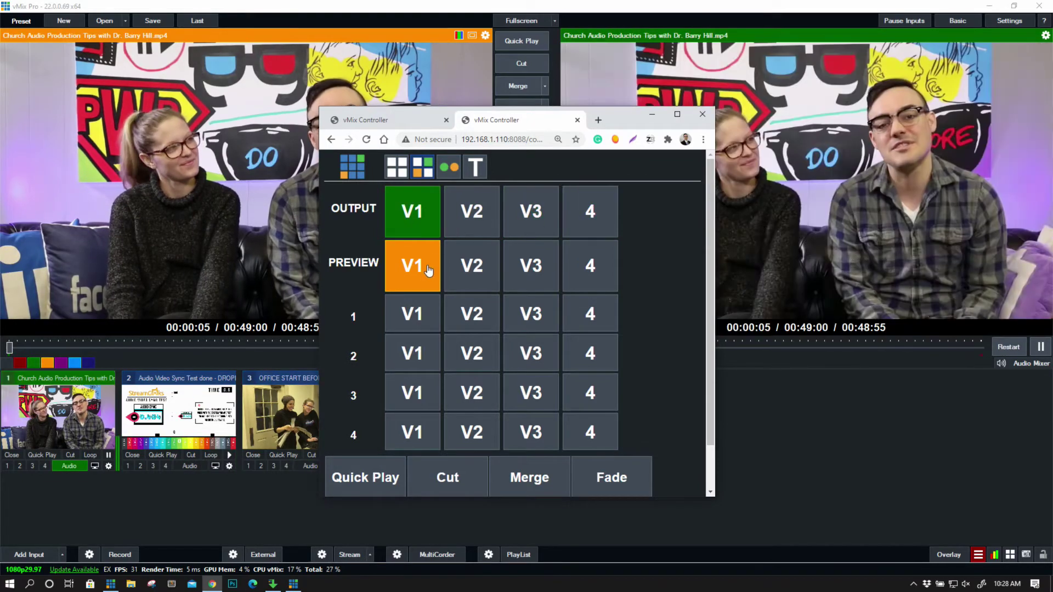
{"action": "left_click", "coordinate": [493, 264]}
{"action": "left_click", "coordinate": [546, 265]}
{"action": "left_click", "coordinate": [581, 269]}
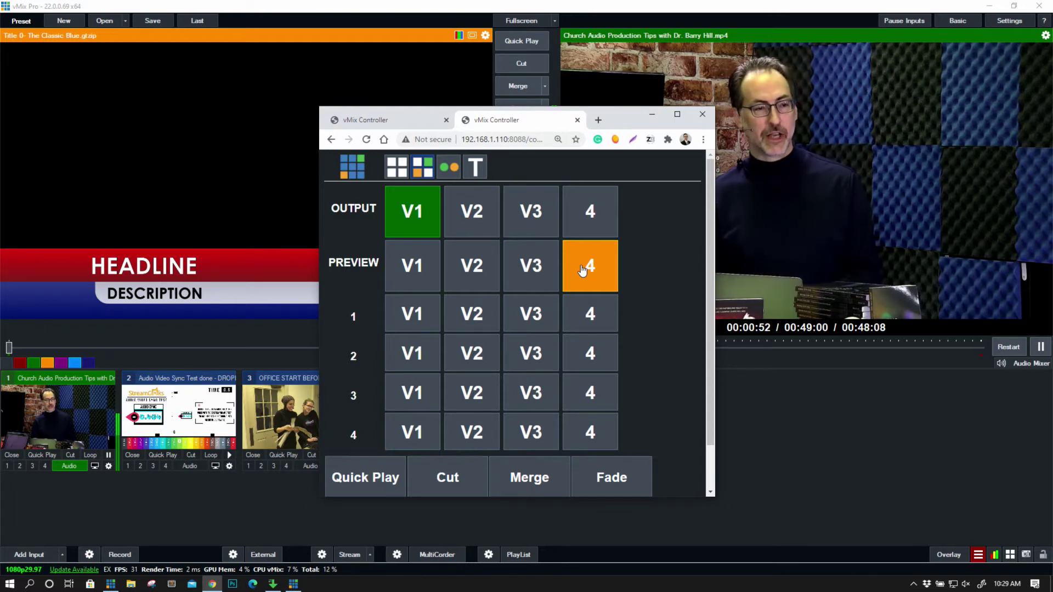
Cycle preview through V3, V2, V1, V2, V3 and title 4, then put the title on overlay 1.
{"action": "left_click", "coordinate": [515, 262]}
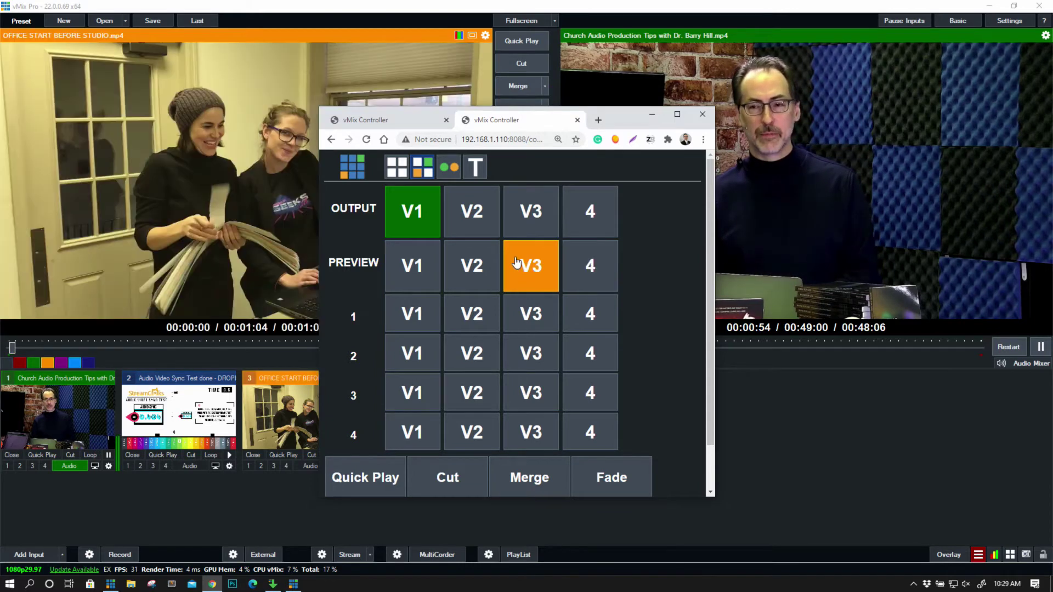
{"action": "left_click", "coordinate": [480, 266]}
{"action": "left_click", "coordinate": [403, 277]}
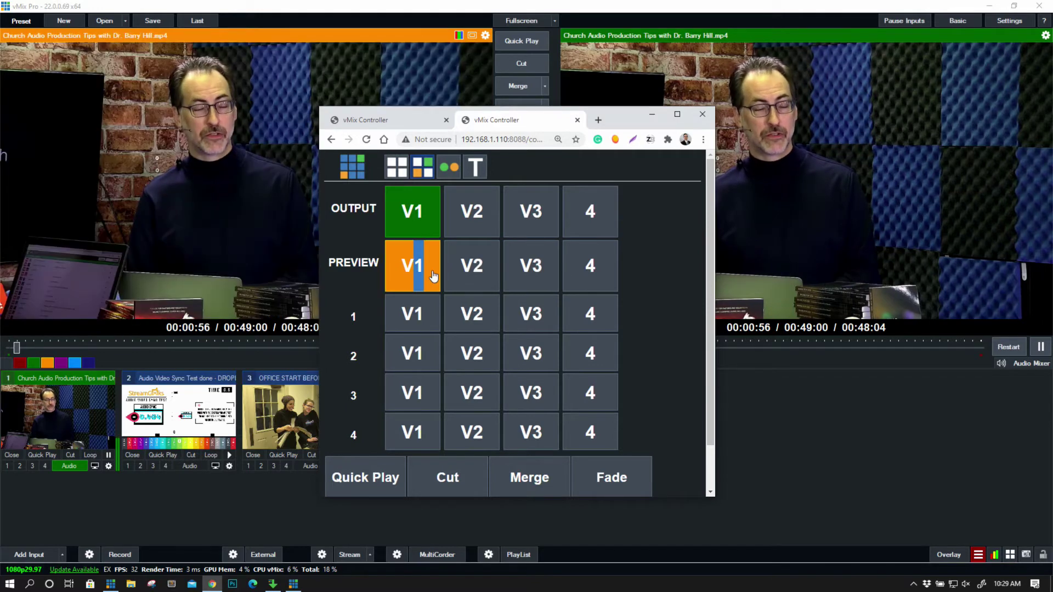
{"action": "left_click", "coordinate": [476, 268]}
{"action": "left_click", "coordinate": [523, 266]}
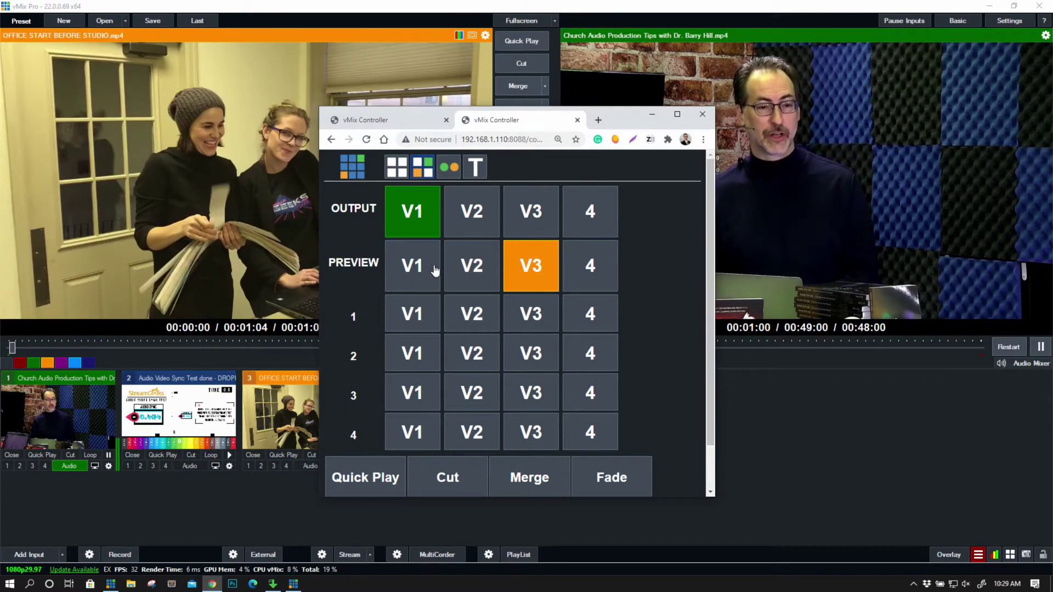
{"action": "left_click", "coordinate": [578, 267]}
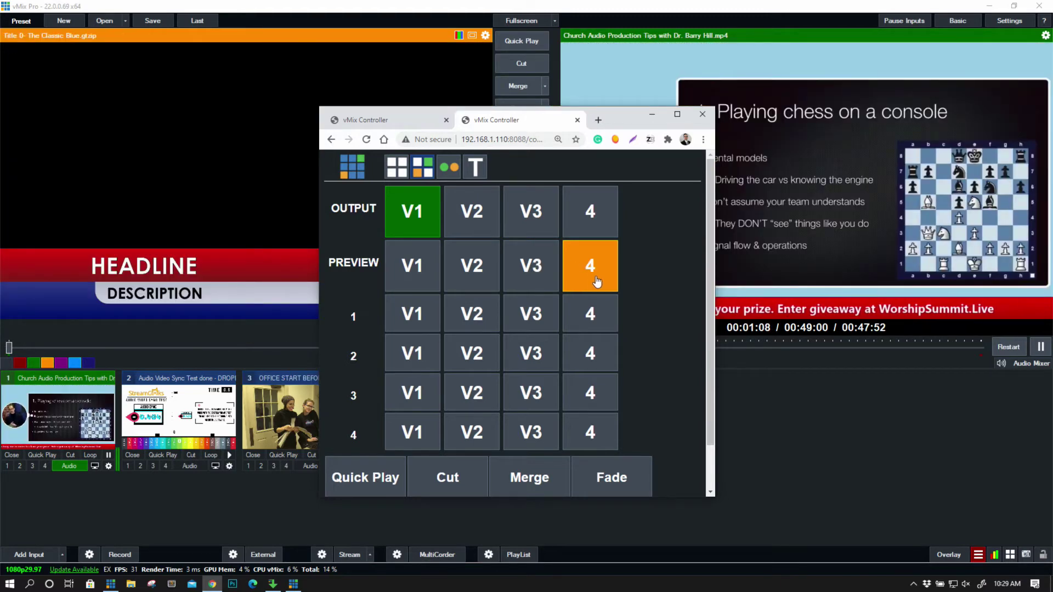
{"action": "left_click", "coordinate": [597, 319]}
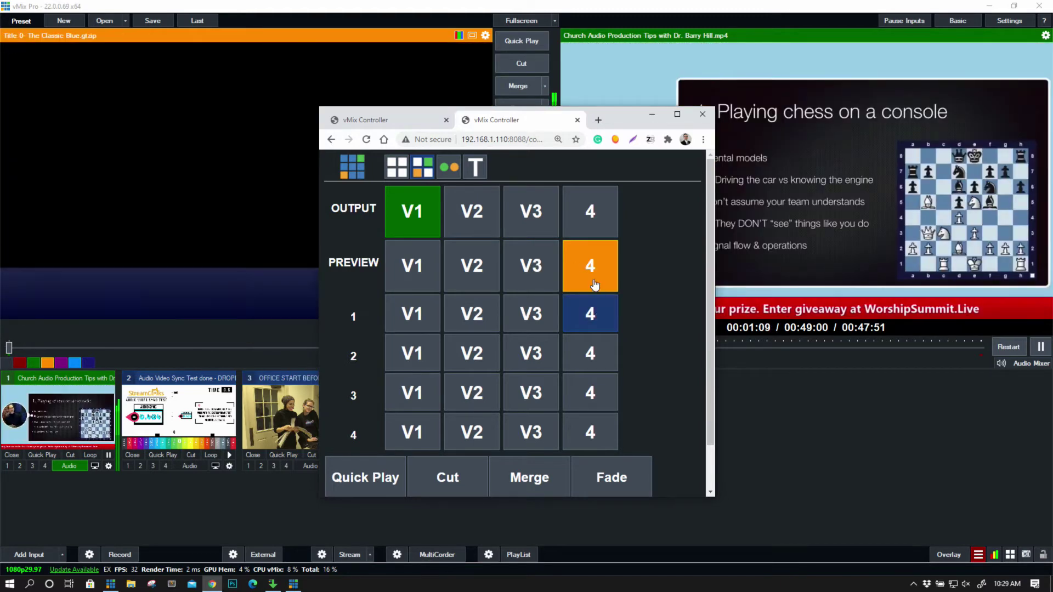
Cycle output and preview through inputs 1–4, then cut office video V3 live and onto overlay 3.
{"action": "left_click", "coordinate": [590, 214]}
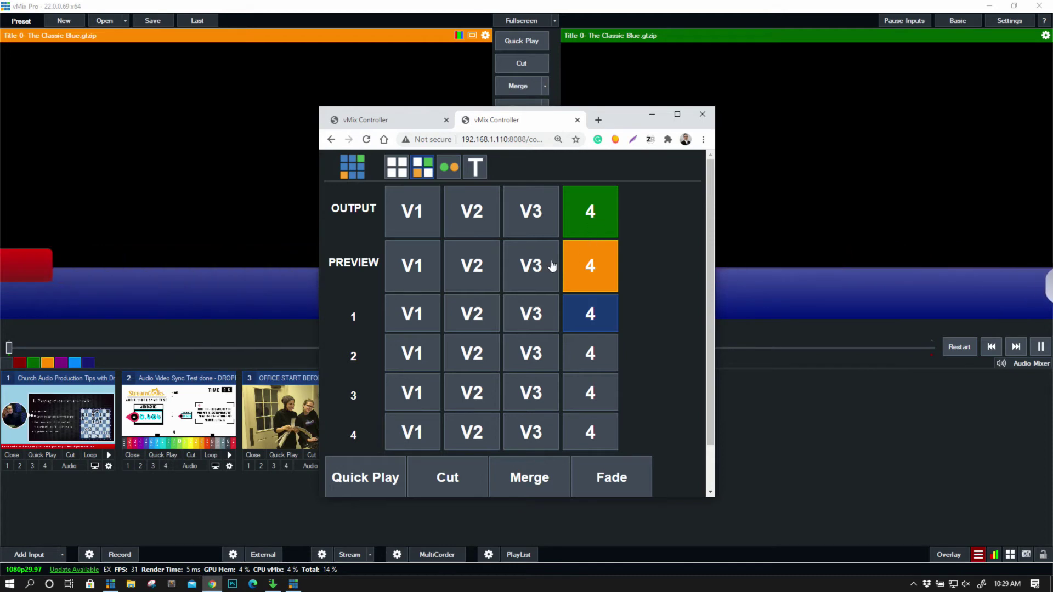
{"action": "left_click", "coordinate": [399, 211]}
{"action": "left_click", "coordinate": [477, 214]}
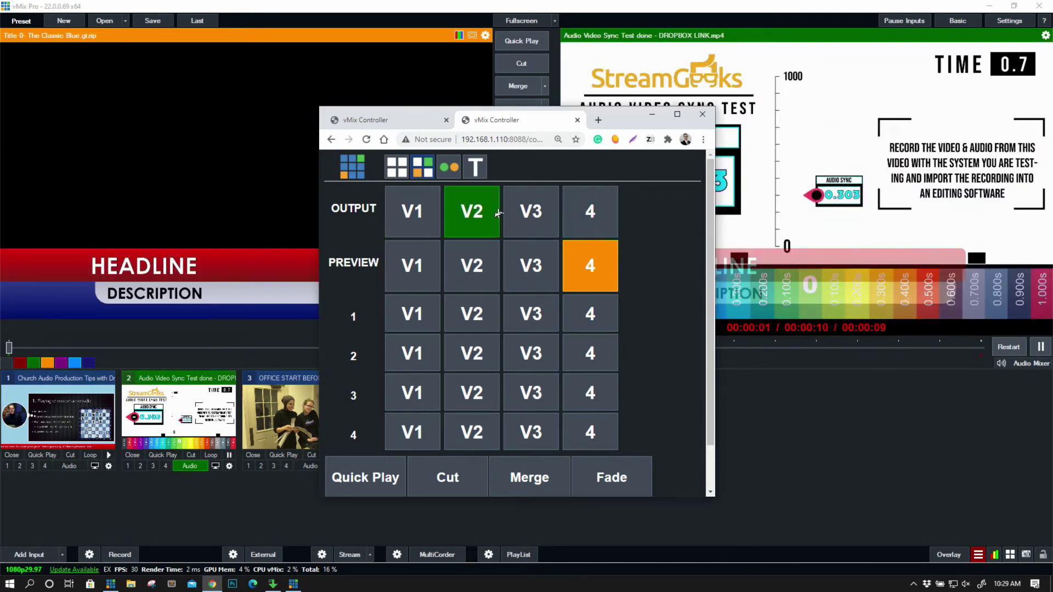
{"action": "left_click", "coordinate": [535, 216]}
{"action": "left_click", "coordinate": [567, 226]}
{"action": "left_click", "coordinate": [416, 265]}
{"action": "left_click", "coordinate": [483, 266]}
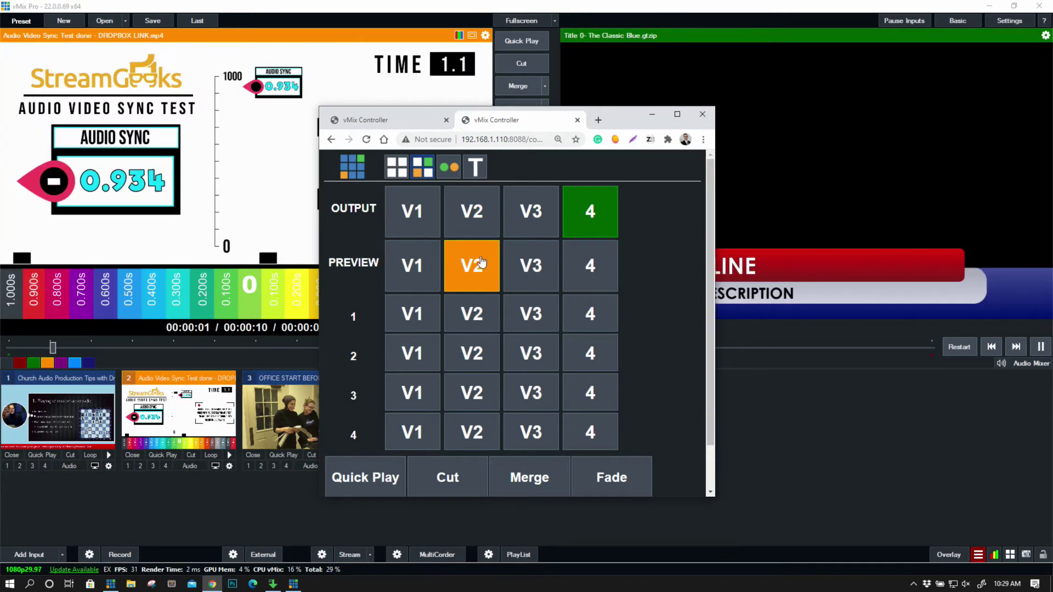
{"action": "left_click", "coordinate": [536, 265]}
{"action": "left_click", "coordinate": [587, 267]}
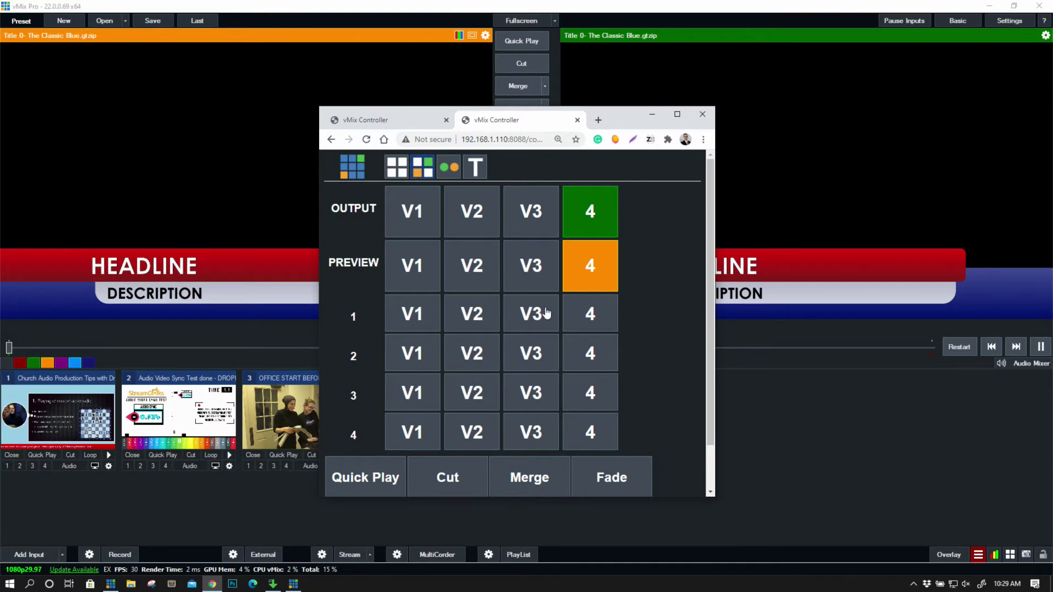
{"action": "left_click", "coordinate": [519, 225]}
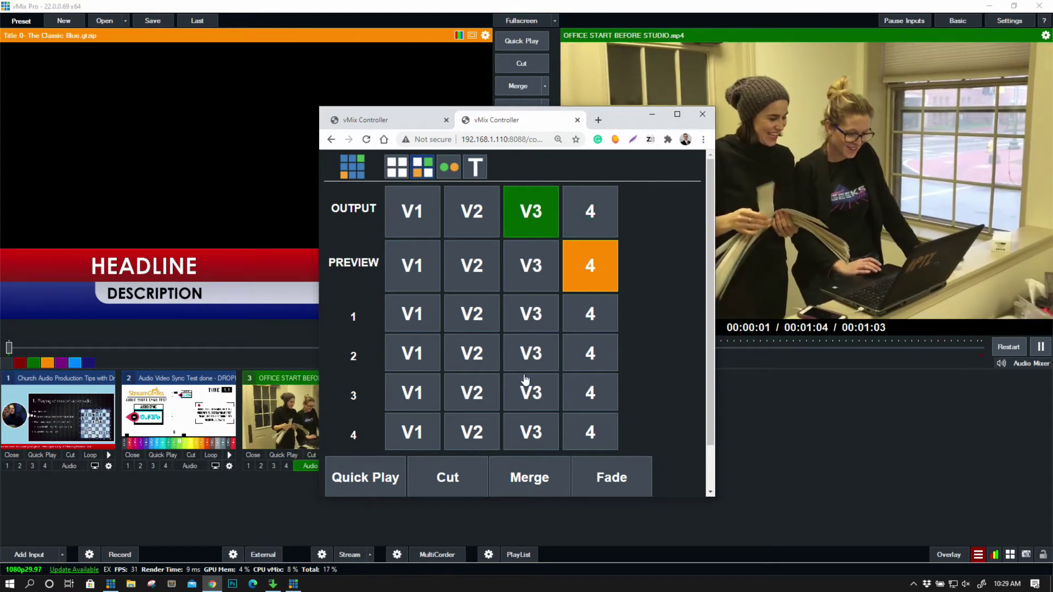
{"action": "left_click", "coordinate": [530, 392]}
Toggle the Classic Blue title overlay, merge it onto program, and show the four-input tally list.
{"action": "left_click", "coordinate": [584, 394]}
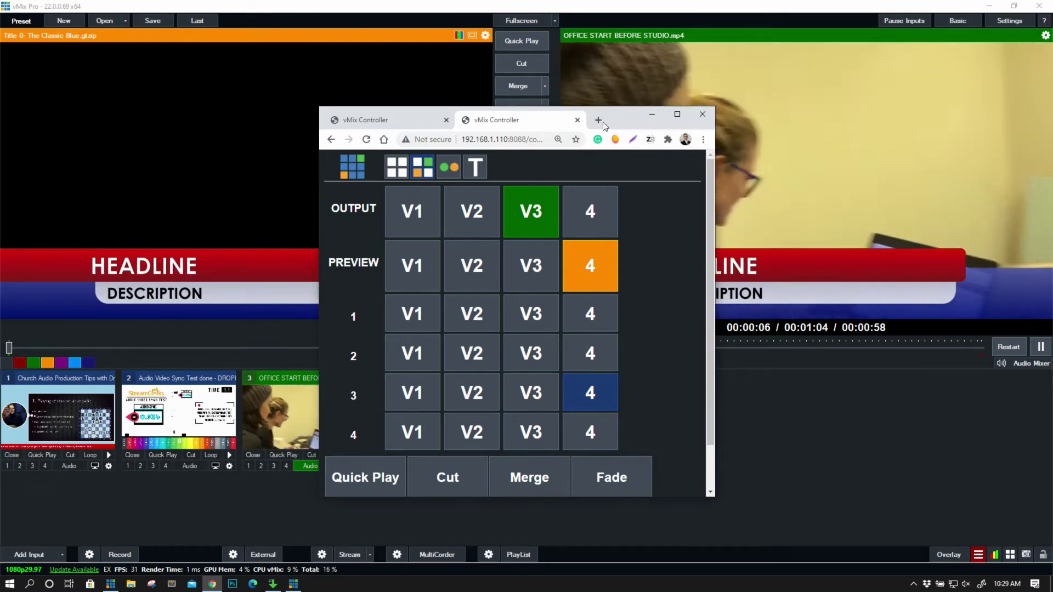
{"action": "left_click_drag", "start_coordinate": [587, 111], "coordinate": [363, 72]}
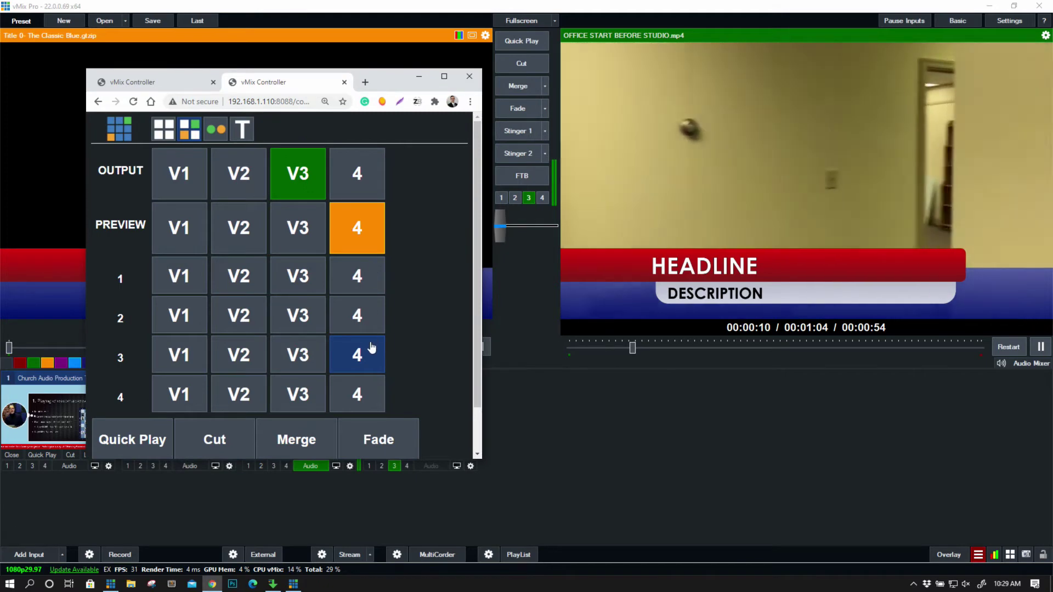
{"action": "left_click", "coordinate": [371, 348]}
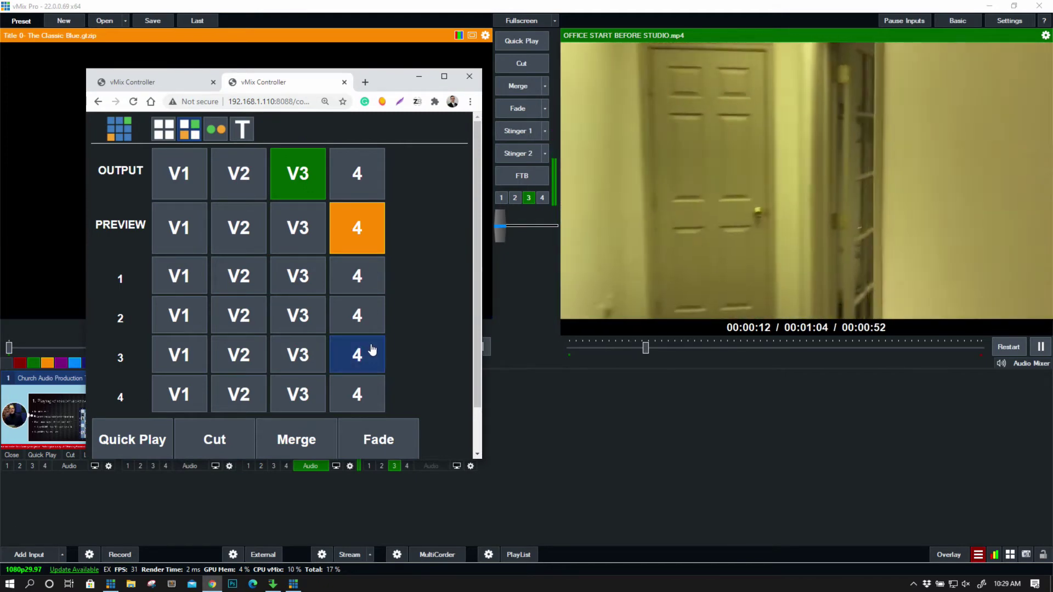
{"action": "left_click", "coordinate": [372, 329]}
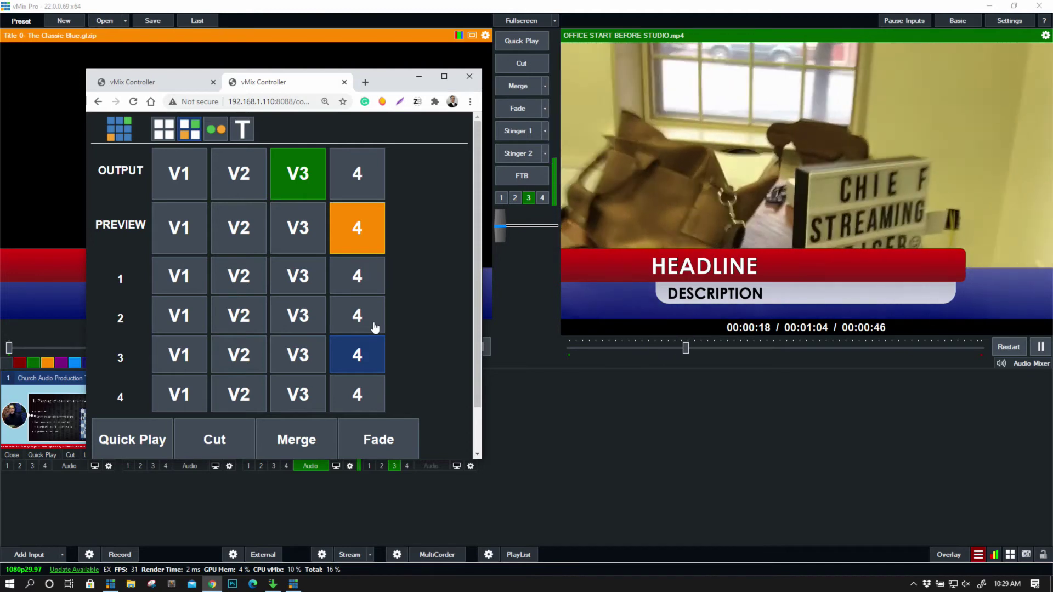
{"action": "left_click", "coordinate": [352, 352]}
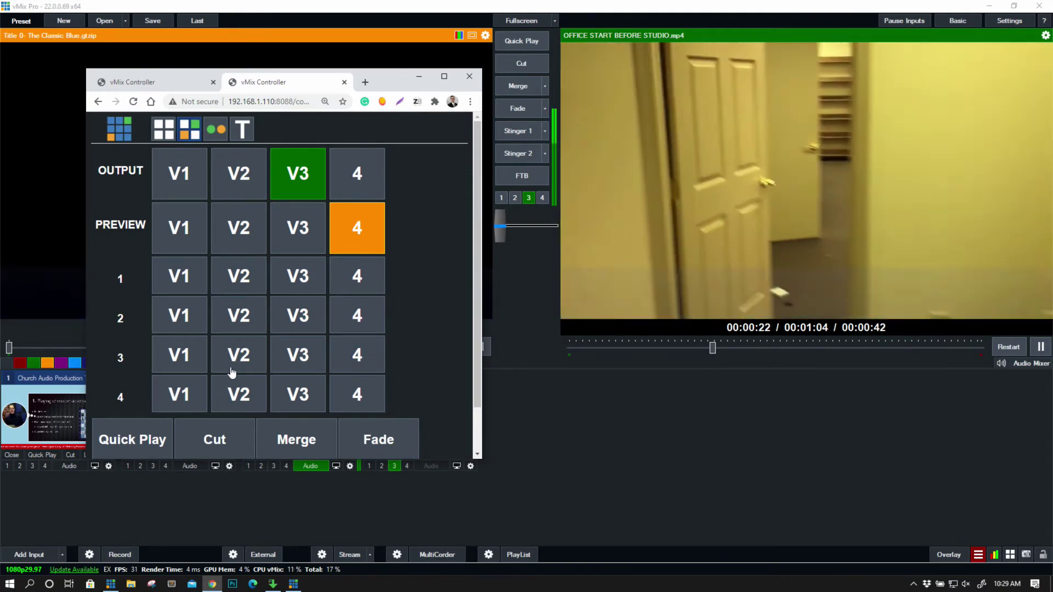
{"action": "left_click", "coordinate": [345, 360]}
{"action": "left_click", "coordinate": [354, 356]}
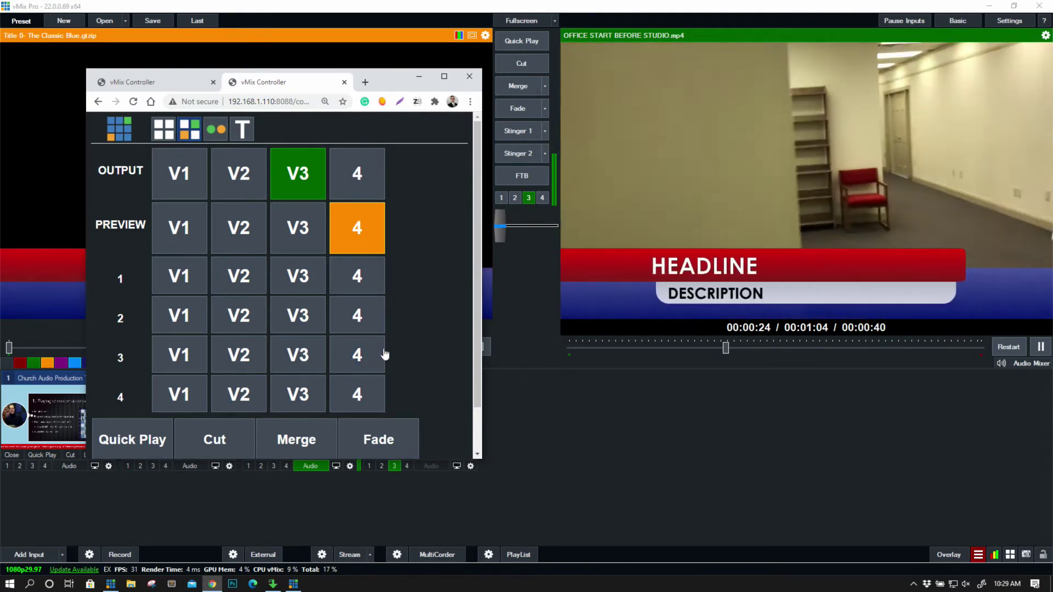
{"action": "left_click", "coordinate": [301, 441]}
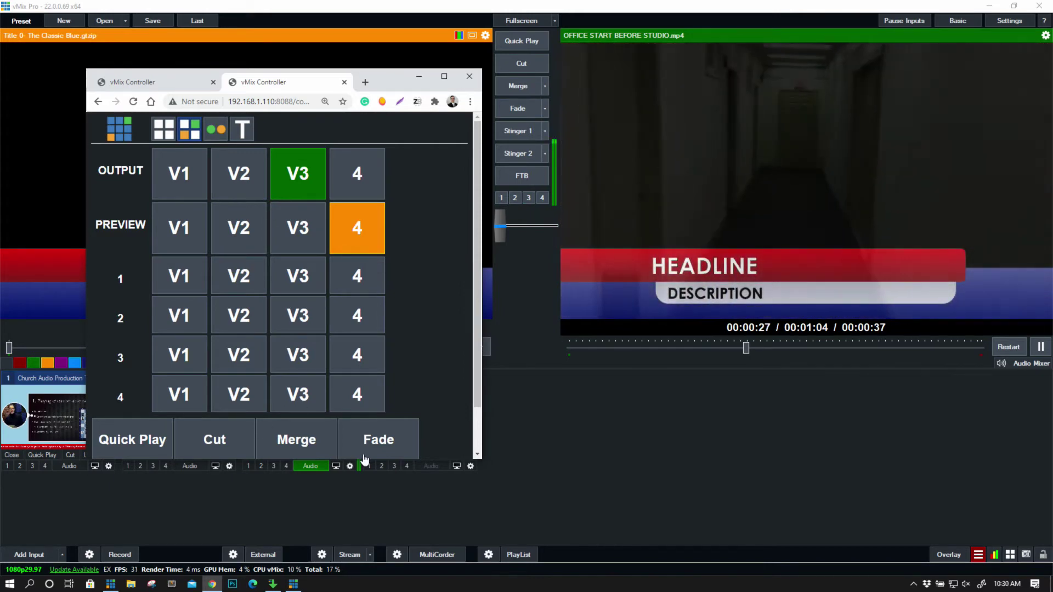
{"action": "left_click", "coordinate": [225, 138]}
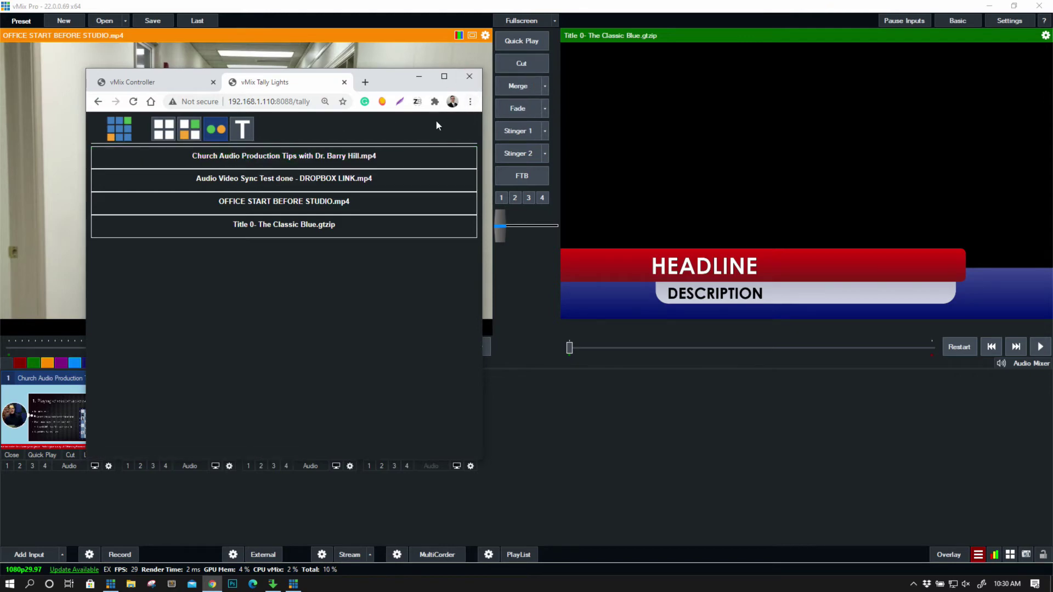
Open the Church Audio Production tally light and merge that video live so it turns green.
{"action": "left_click", "coordinate": [443, 156]}
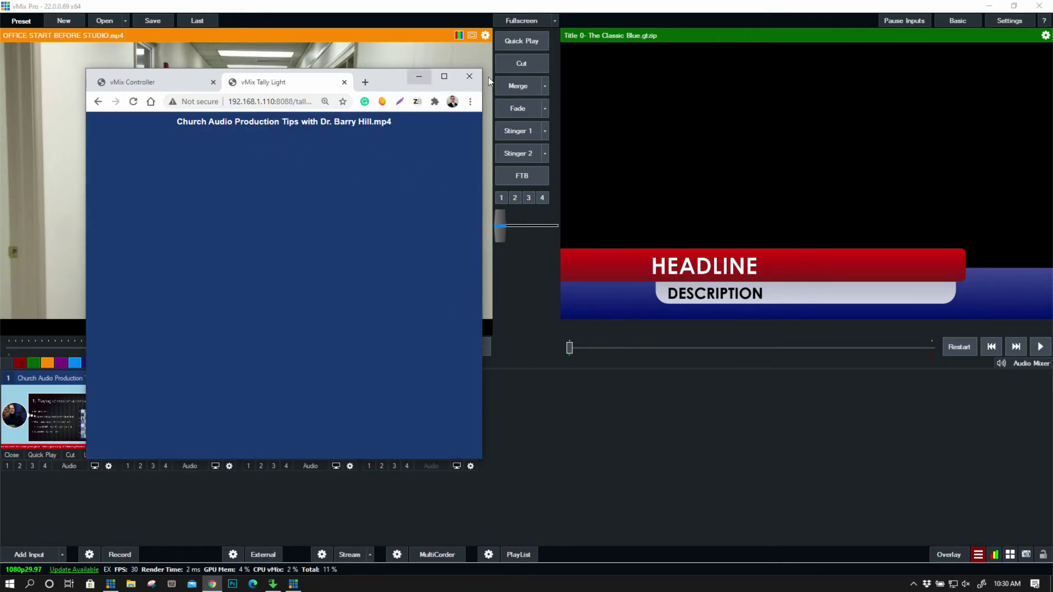
{"action": "left_click", "coordinate": [513, 68]}
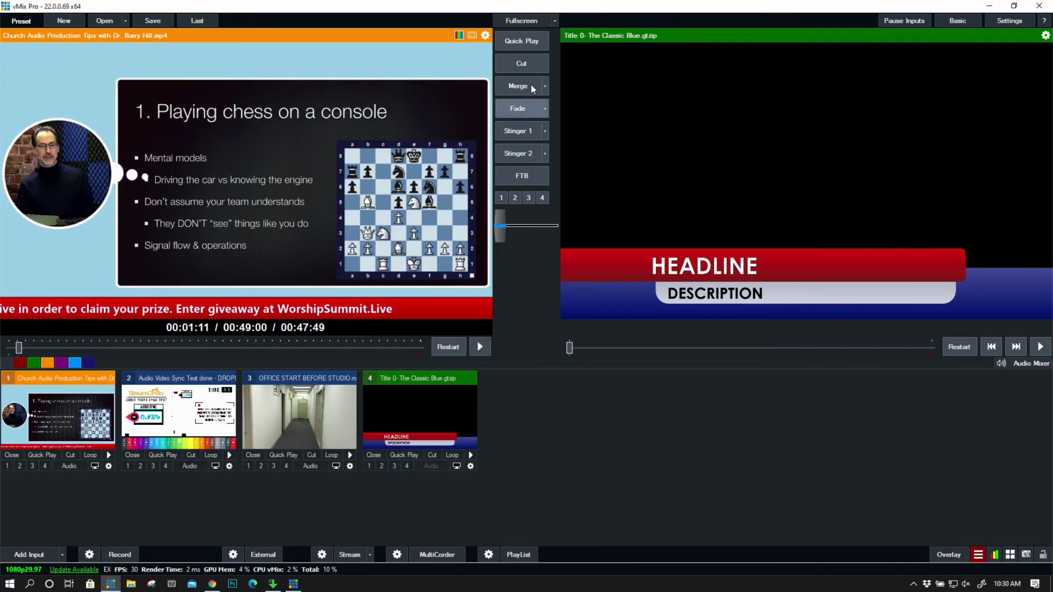
{"action": "left_click", "coordinate": [521, 86]}
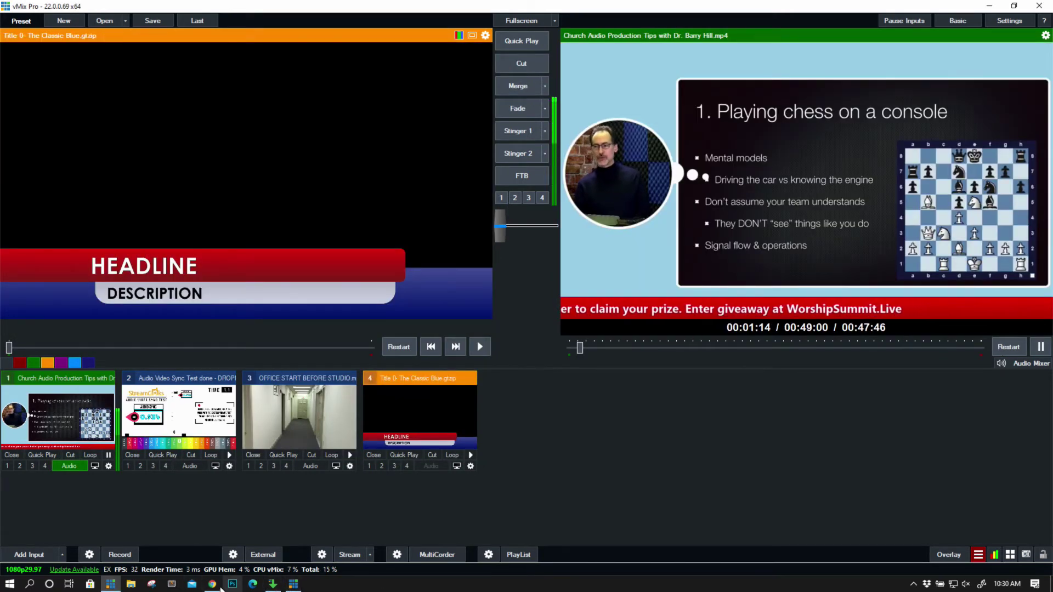
{"action": "left_click", "coordinate": [212, 584]}
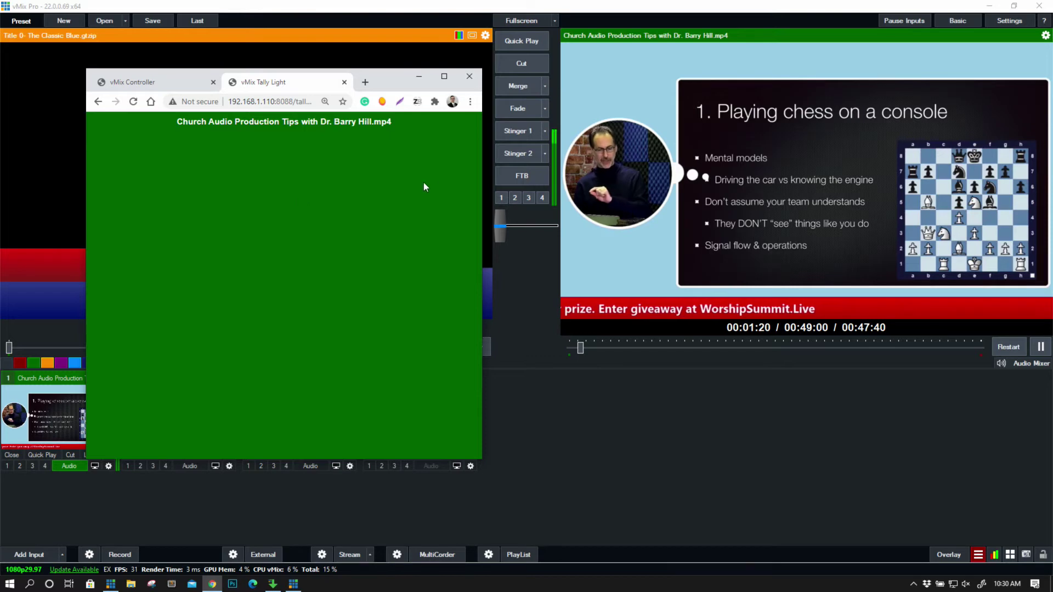
Widen the tally window and cut the Classic Blue title back onto program.
{"action": "left_click_drag", "start_coordinate": [485, 162], "coordinate": [499, 162]}
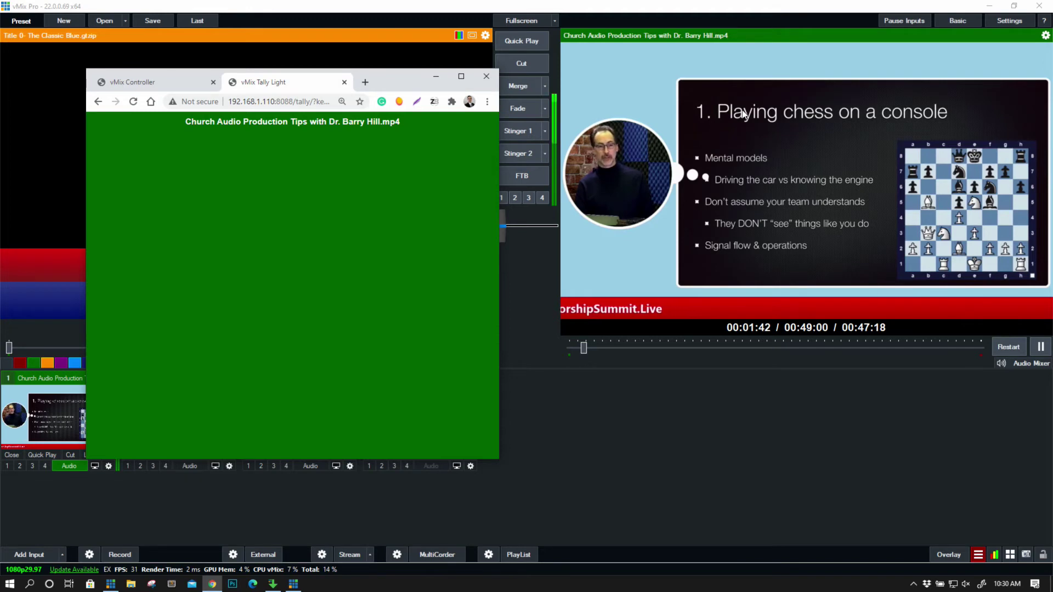
{"action": "left_click", "coordinate": [524, 63]}
{"action": "left_click", "coordinate": [212, 584]}
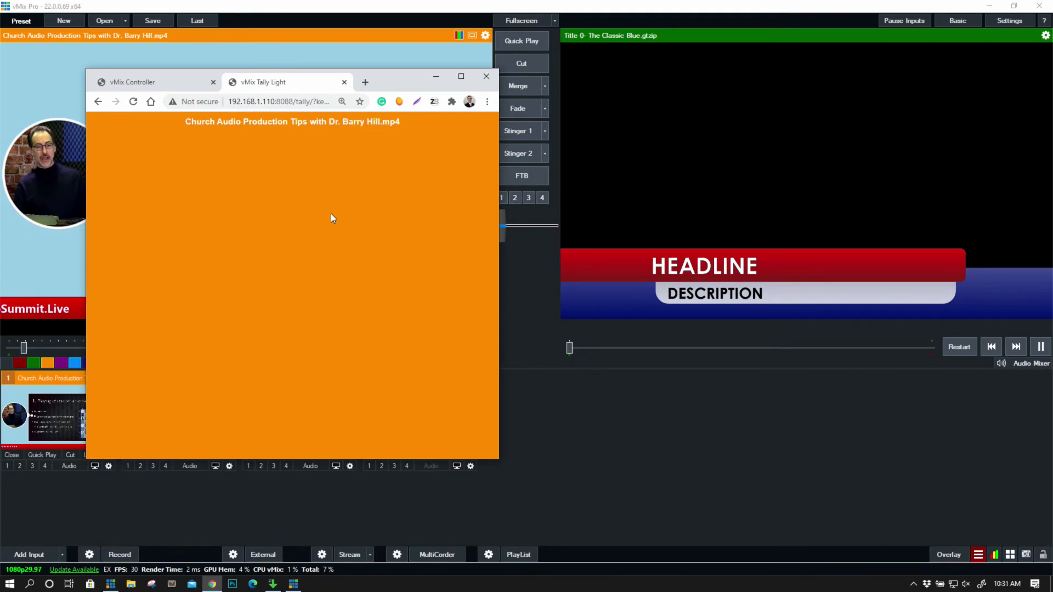
{"action": "left_click_drag", "start_coordinate": [186, 121], "coordinate": [384, 122]}
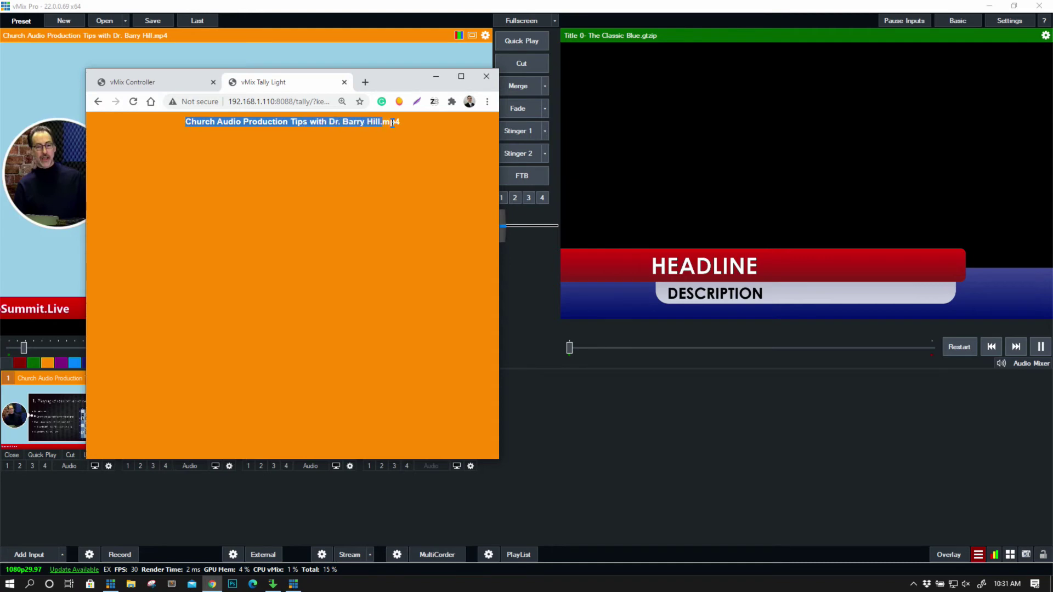
{"action": "left_click", "coordinate": [458, 118]}
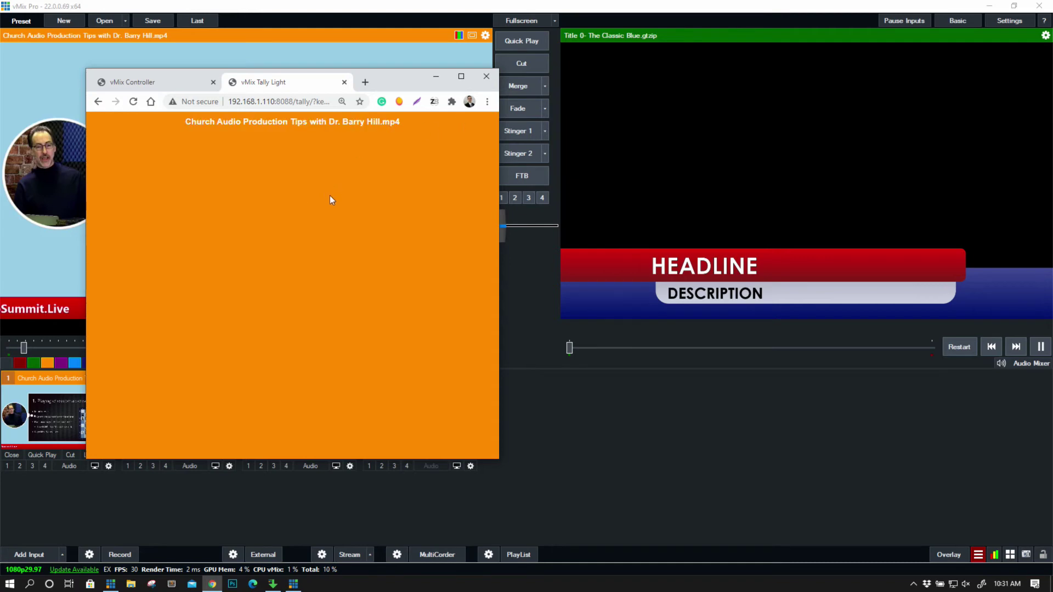
Cue the Audio Video Sync Test (input 2) in preview and return to the controller switcher page.
{"action": "left_click", "coordinate": [147, 458]}
{"action": "left_click", "coordinate": [165, 428]}
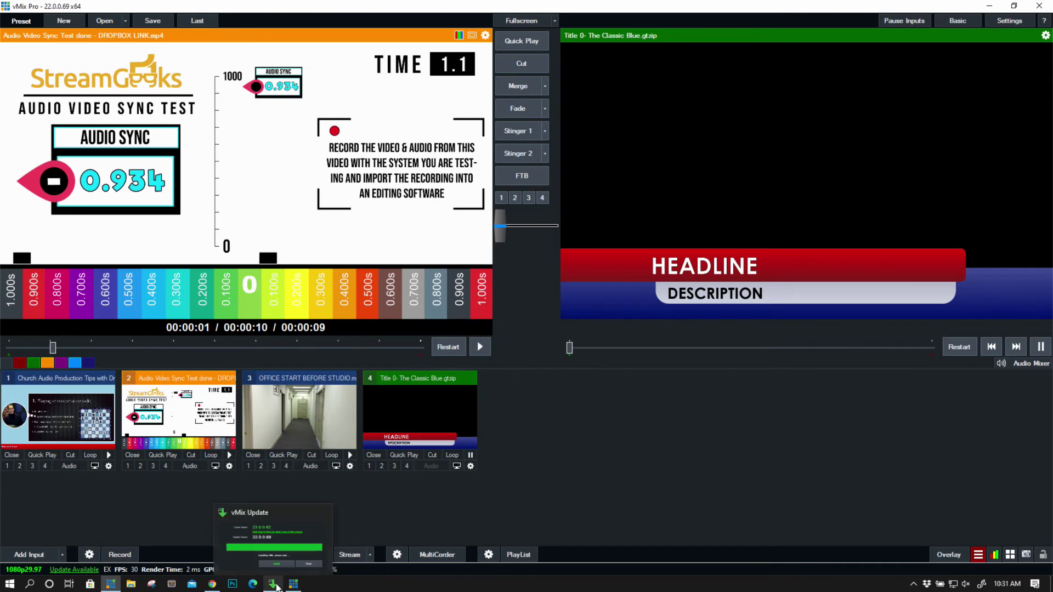
{"action": "left_click", "coordinate": [229, 558]}
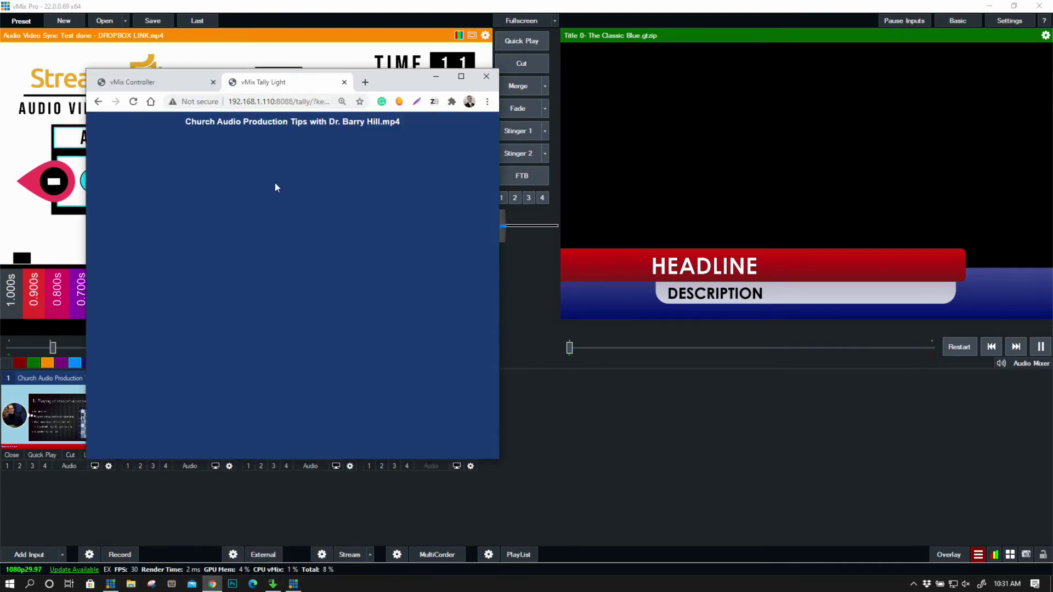
{"action": "left_click", "coordinate": [207, 86]}
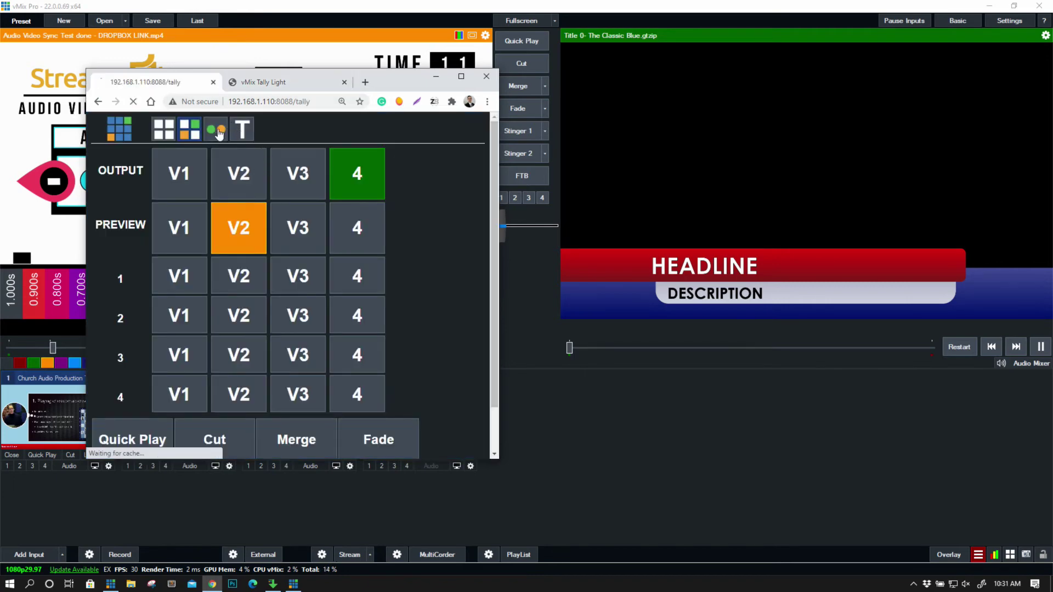
Go to the Titles page listing the single input, Title 0- The Classic Blue.gtzip.
{"action": "left_click", "coordinate": [219, 133]}
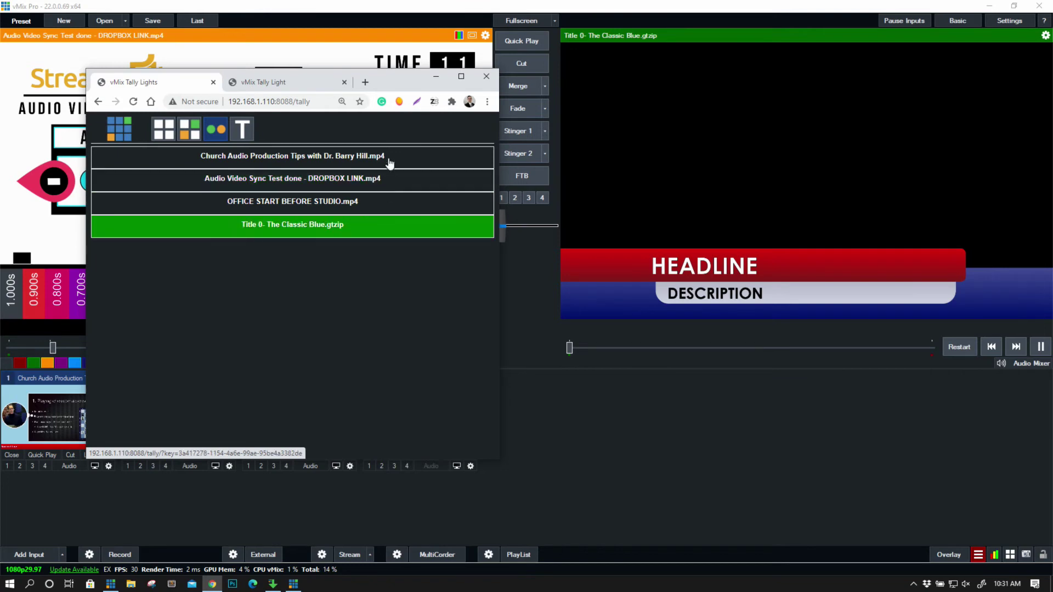
{"action": "left_click", "coordinate": [243, 130]}
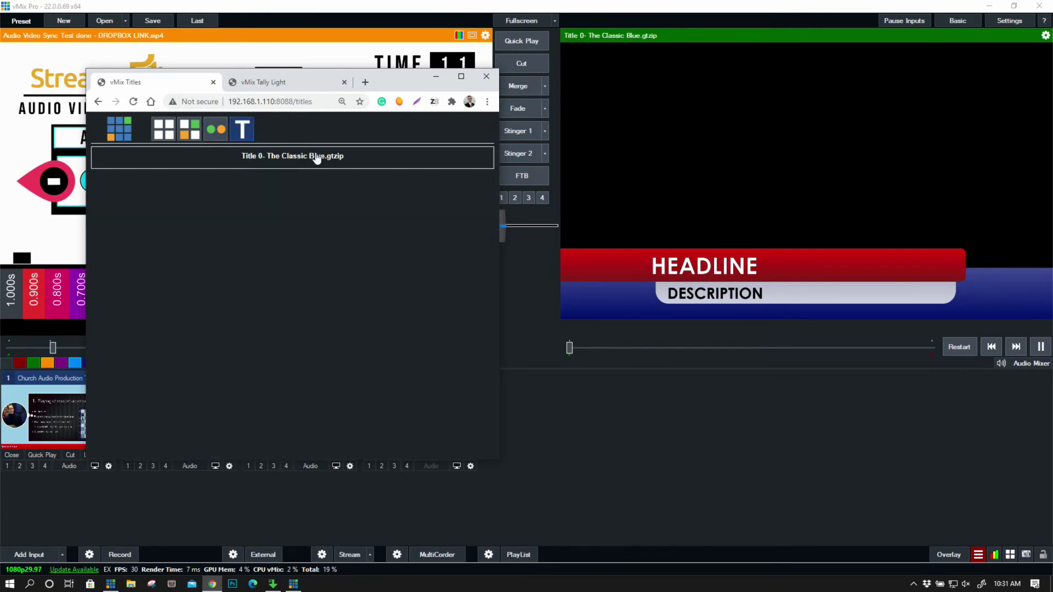
Set the Classic Blue headline to VMIX MASTER and description to CLASS 101, updating it live.
{"action": "left_click", "coordinate": [321, 158]}
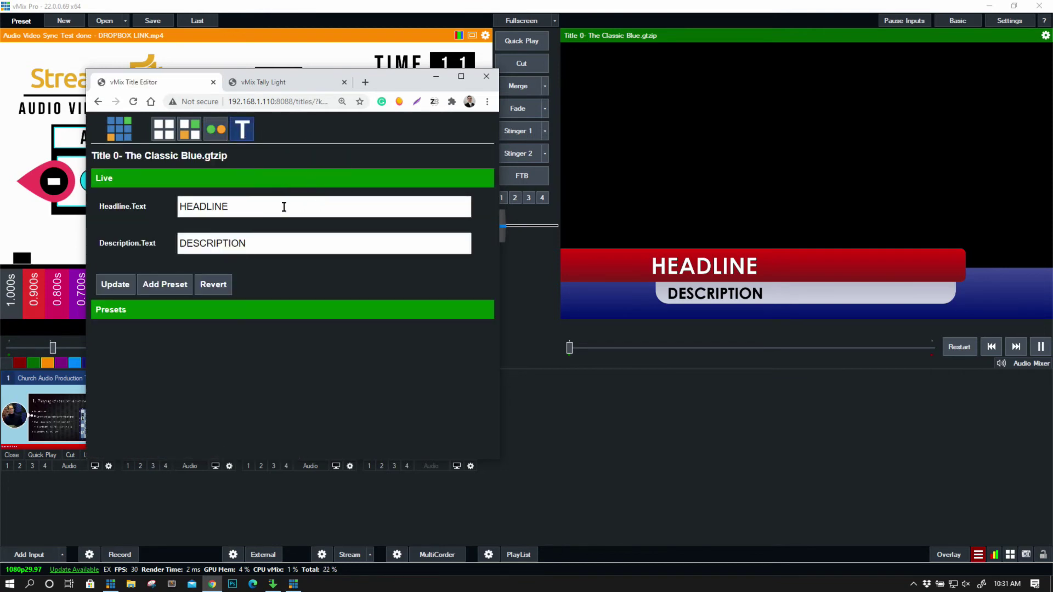
{"action": "double_click", "coordinate": [260, 211]}
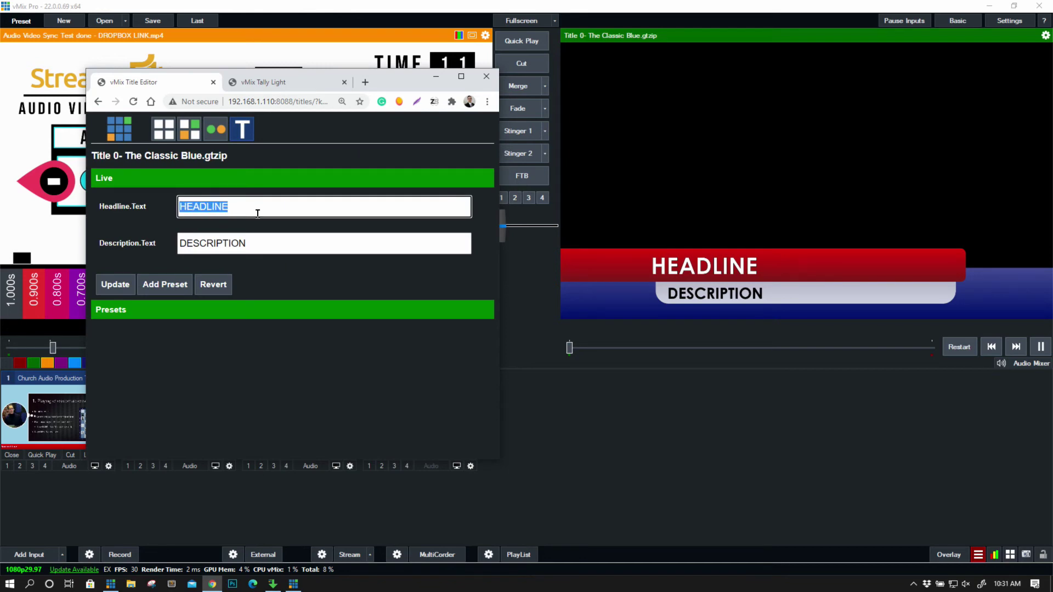
{"action": "type", "text": "VMIX MASTER"}
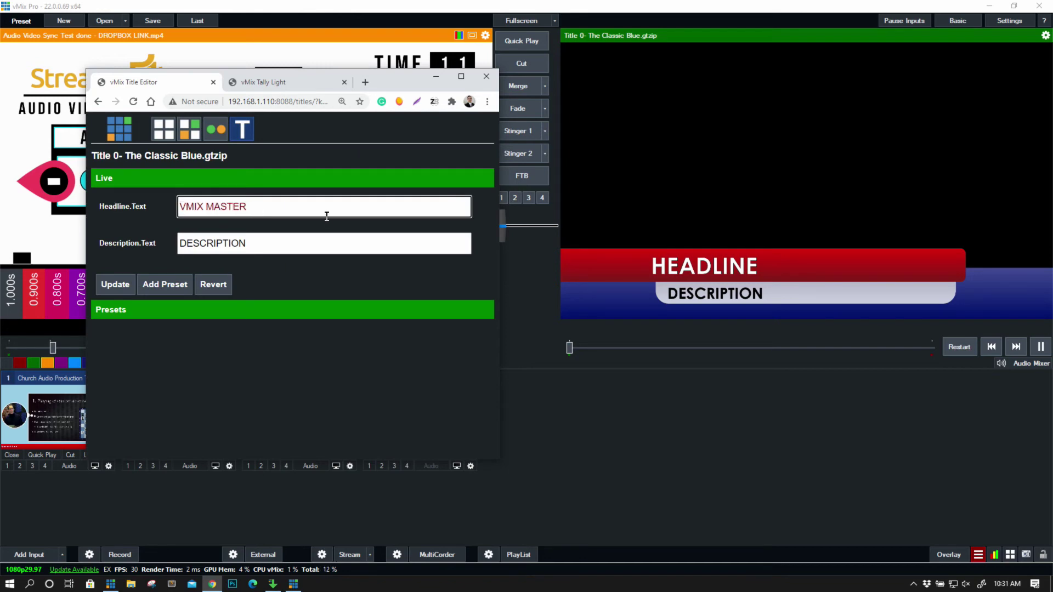
{"action": "left_click", "coordinate": [275, 243]}
{"action": "key", "text": "ctrl+a"}
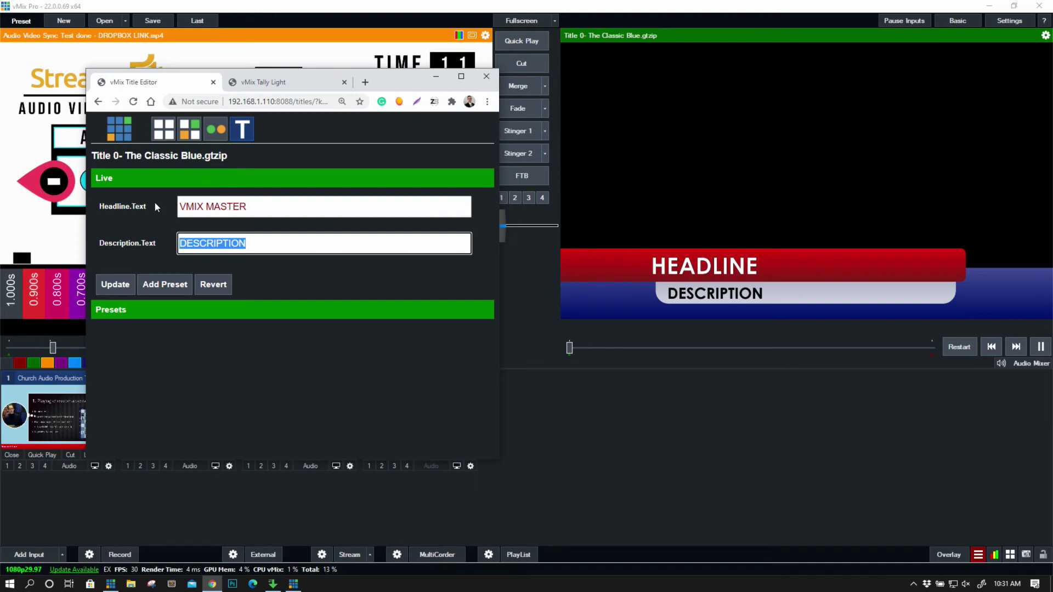
{"action": "type", "text": "CLASS 1010"}
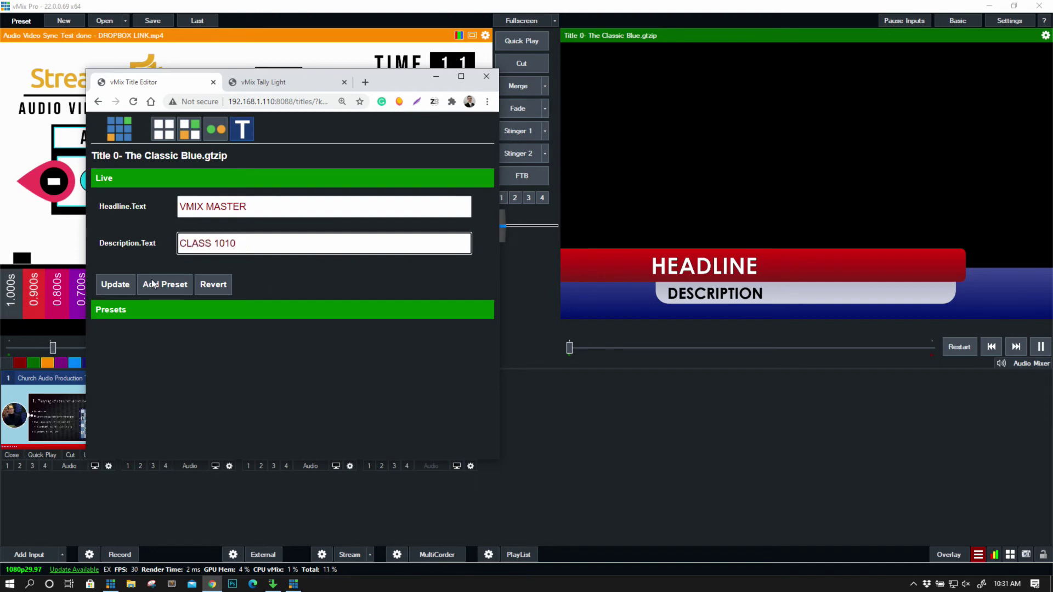
{"action": "left_click", "coordinate": [112, 287]}
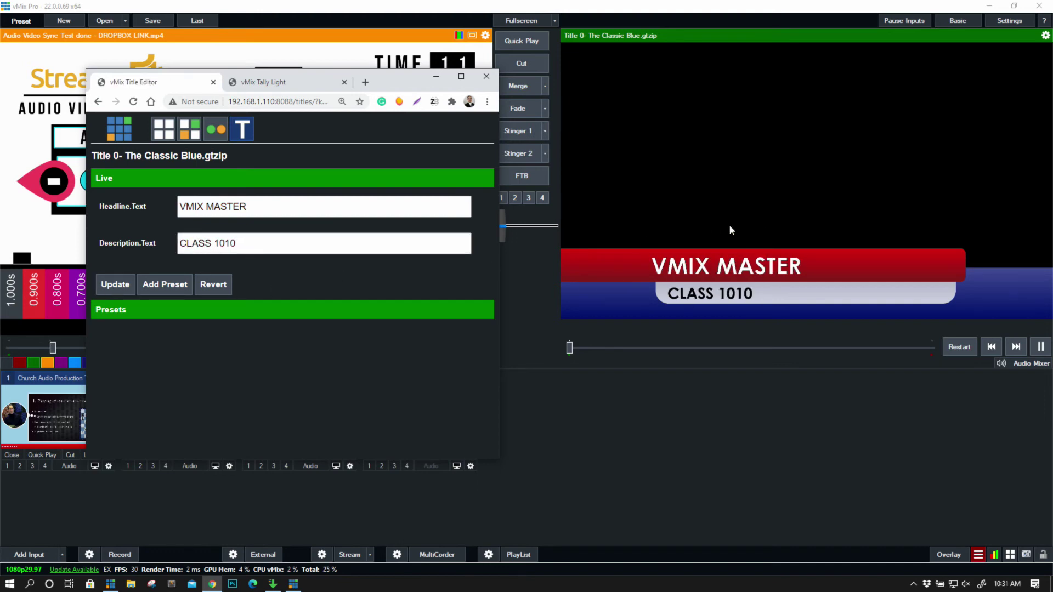
{"action": "left_click", "coordinate": [336, 247]}
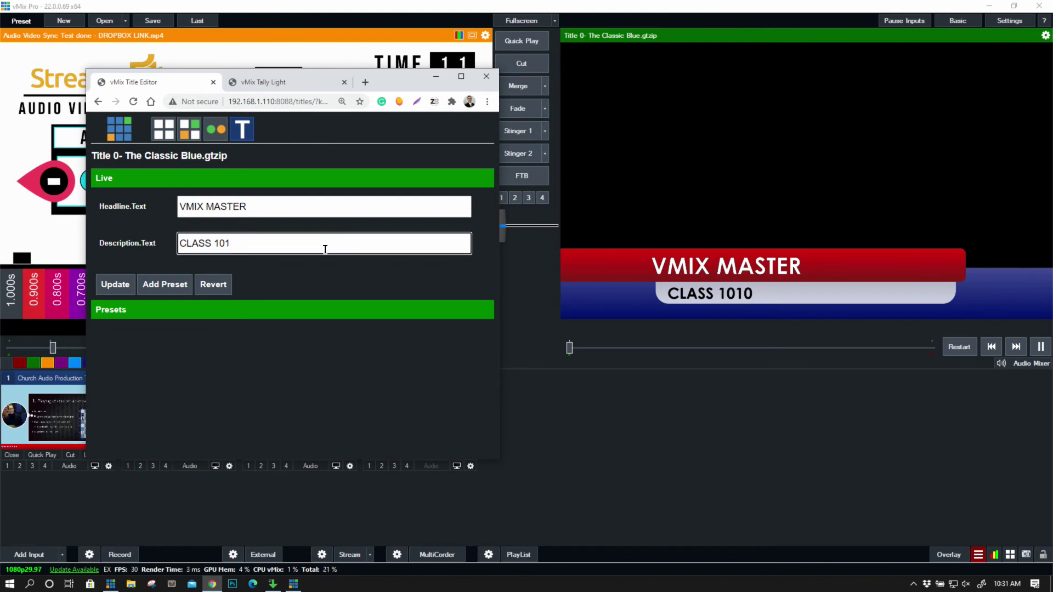
{"action": "left_click", "coordinate": [116, 284]}
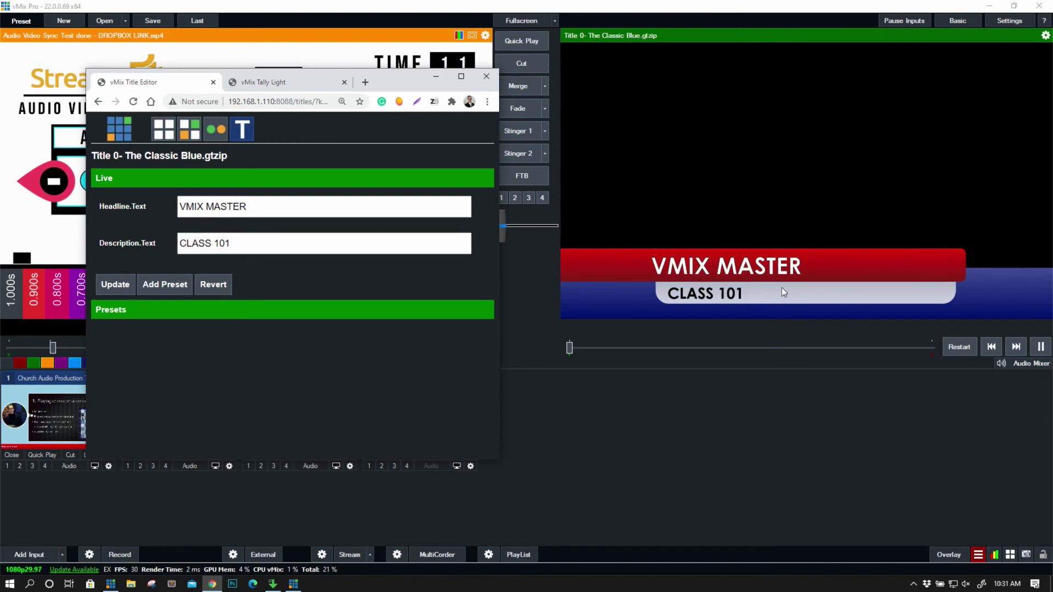